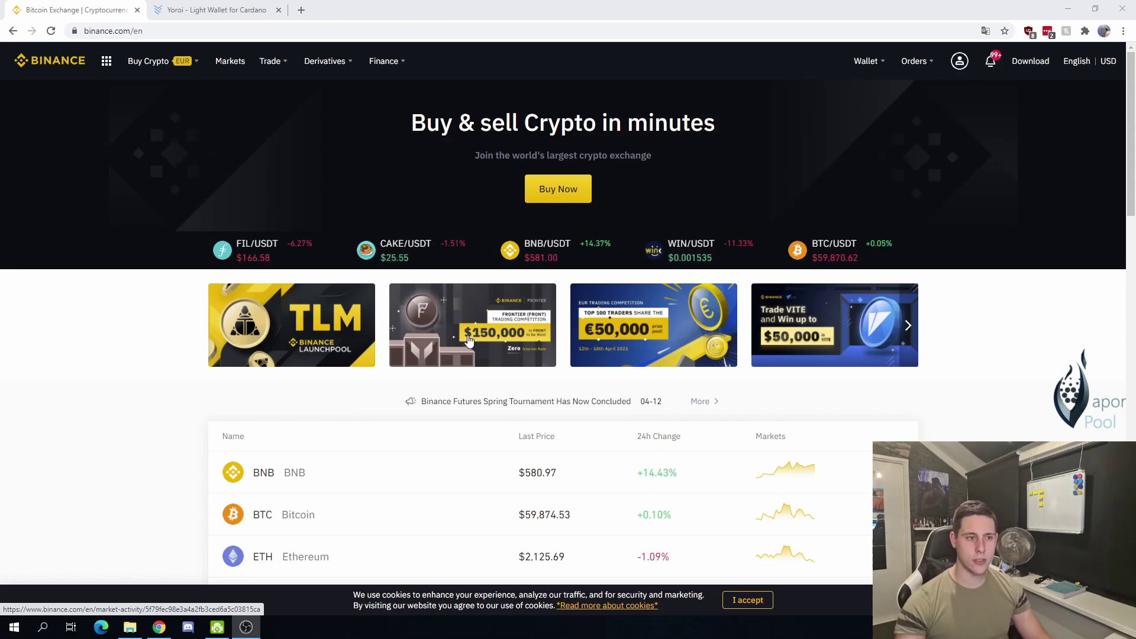
Step: Bring the 'Yoroi - Light Wallet for Cardano' tab to the front instead of Binance
{"action": "left_click", "coordinate": [209, 16]}
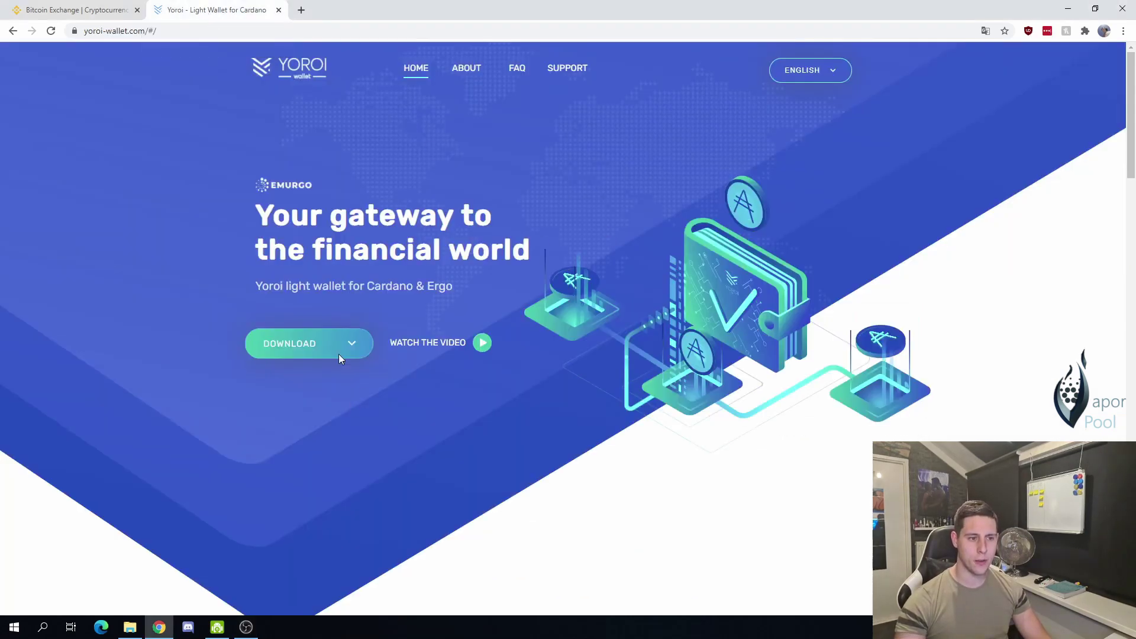
Step: Choose the Chrome download on the Yoroi site to open its Chrome Web Store page
{"action": "left_click_drag", "start_coordinate": [318, 204], "coordinate": [461, 241]}
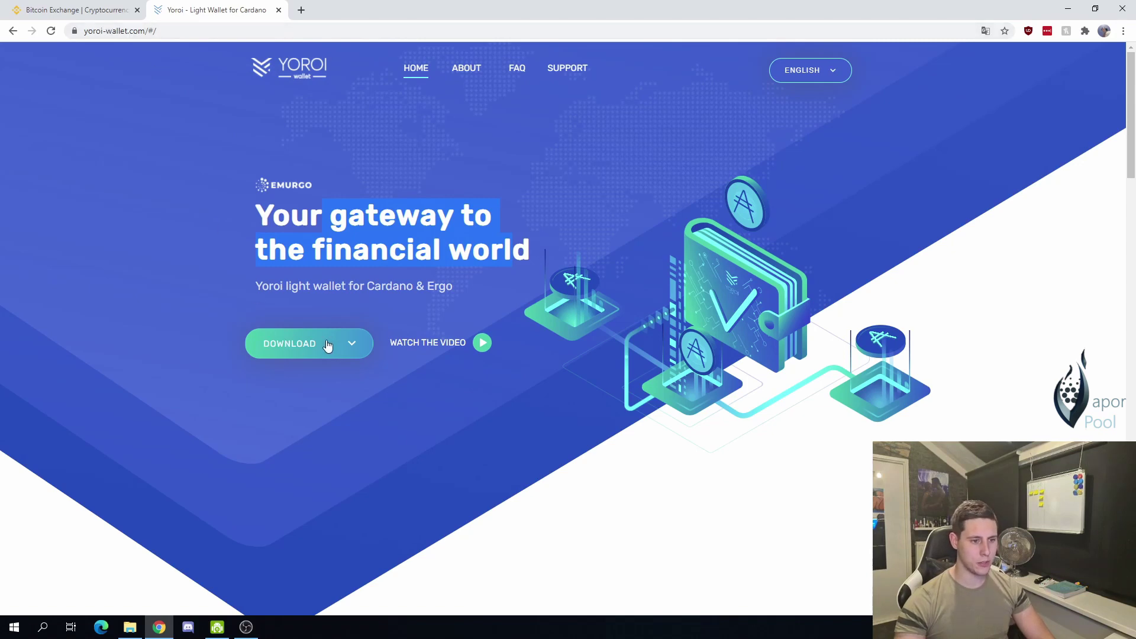
{"action": "left_click", "coordinate": [327, 345]}
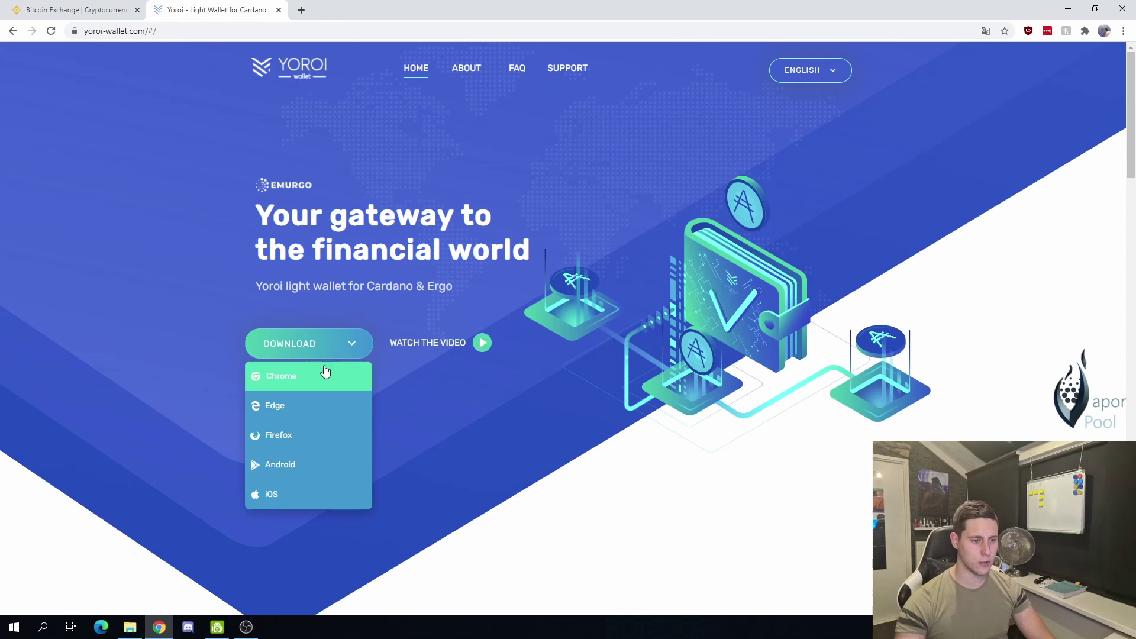
{"action": "left_click", "coordinate": [324, 373]}
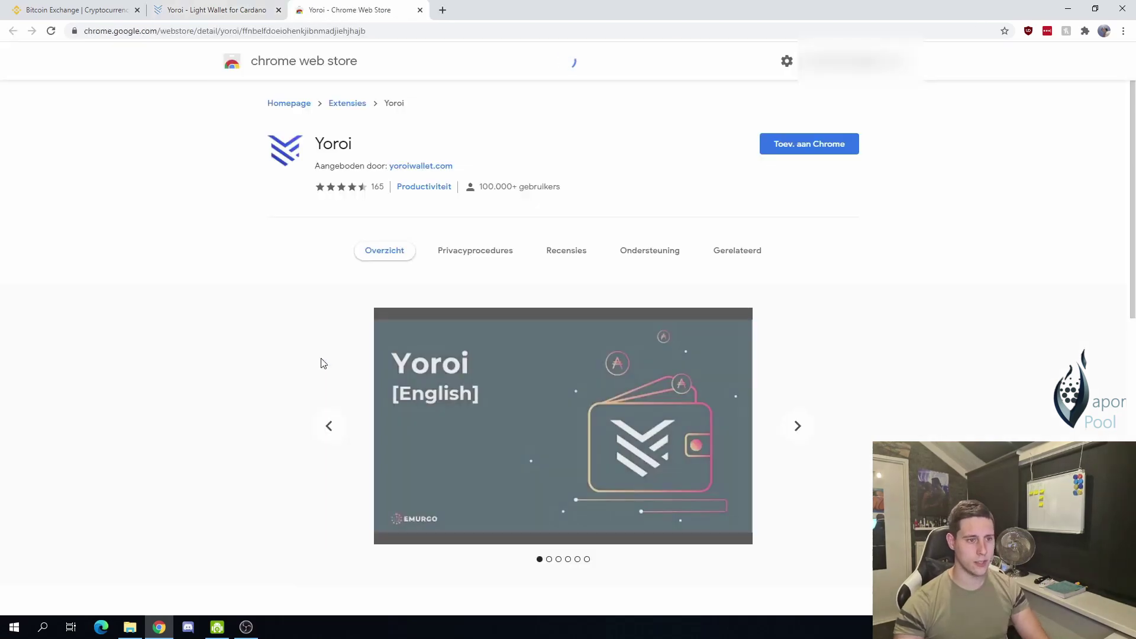
Step: Add the Yoroi extension to Chrome and launch it from the Extensions menu
{"action": "left_click", "coordinate": [799, 153]}
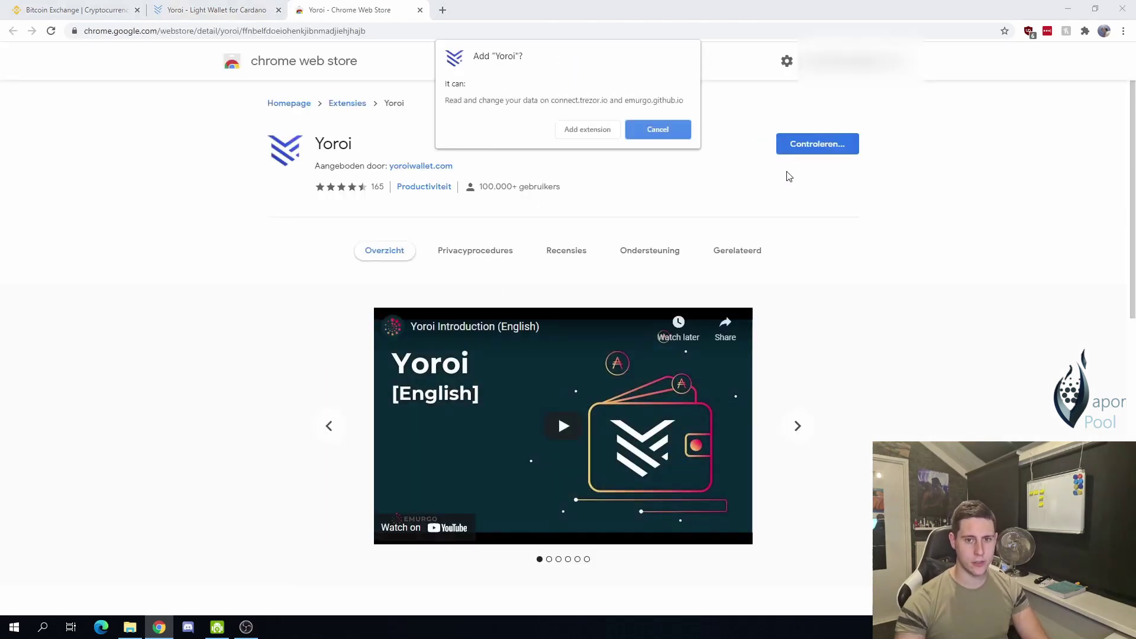
{"action": "left_click", "coordinate": [632, 136]}
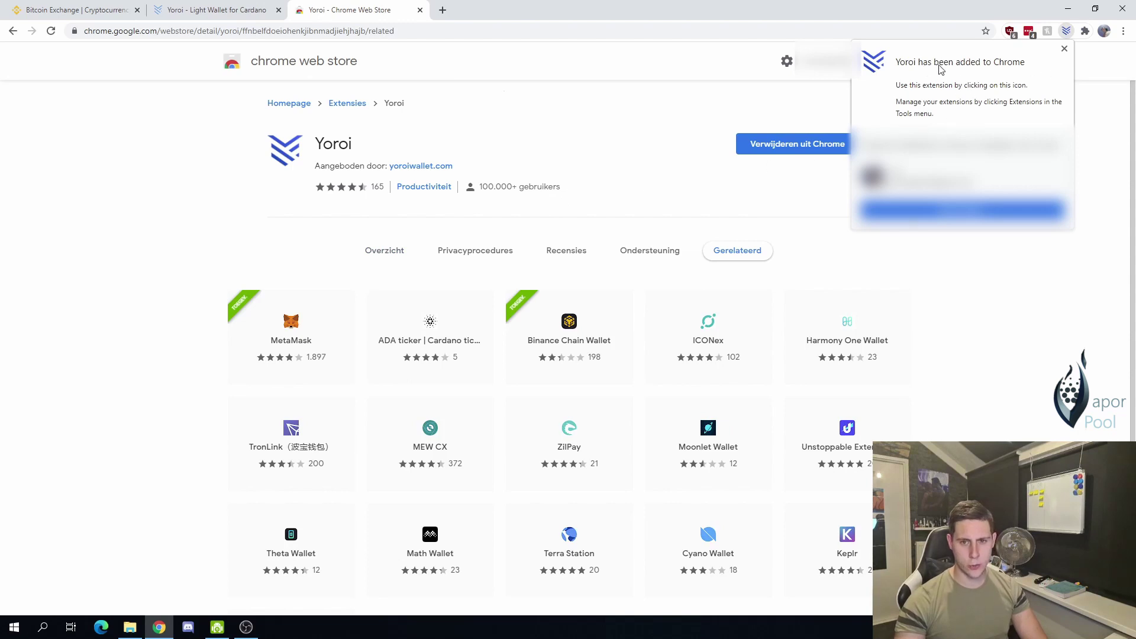
{"action": "left_click", "coordinate": [1065, 49]}
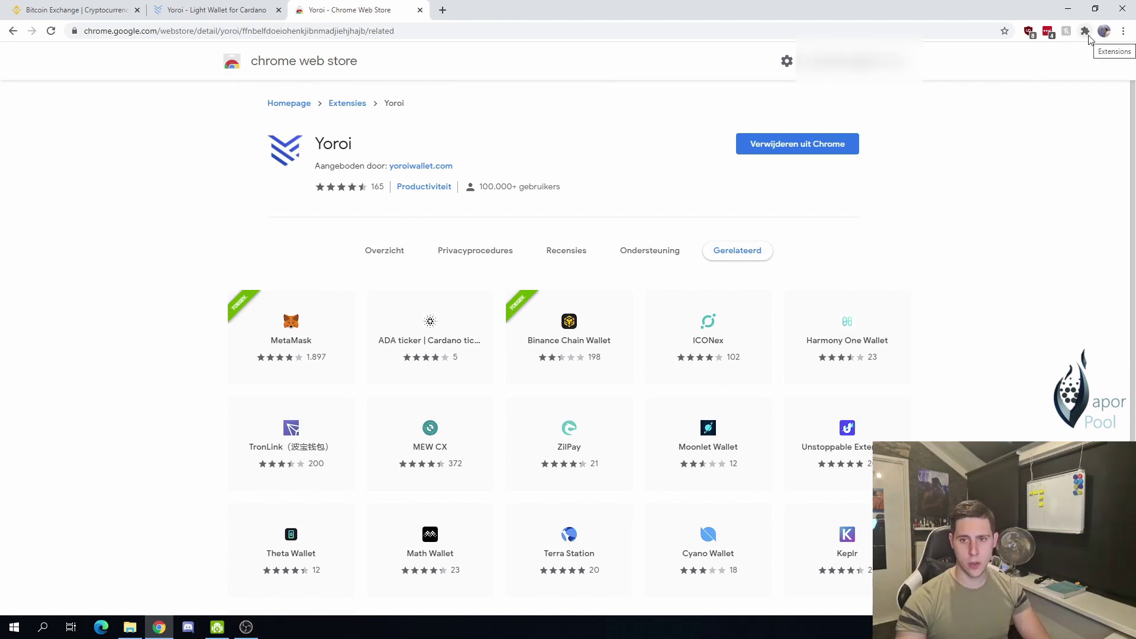
{"action": "left_click", "coordinate": [1087, 33]}
{"action": "left_click", "coordinate": [947, 259]}
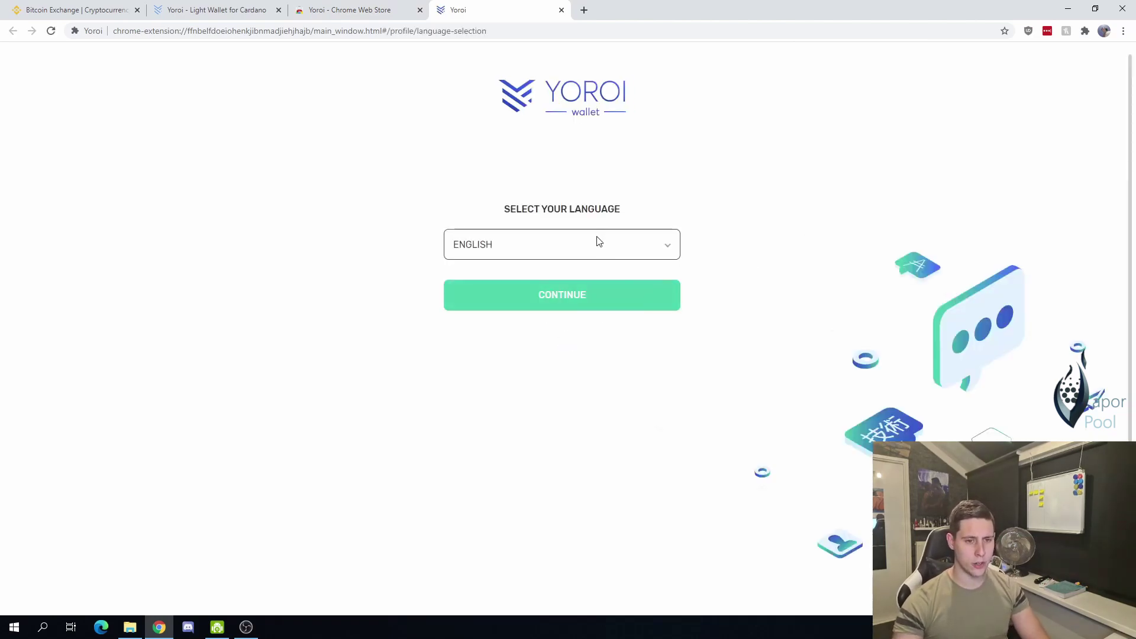
Step: Continue in English and accept the Yoroi terms of use
{"action": "left_click", "coordinate": [579, 289]}
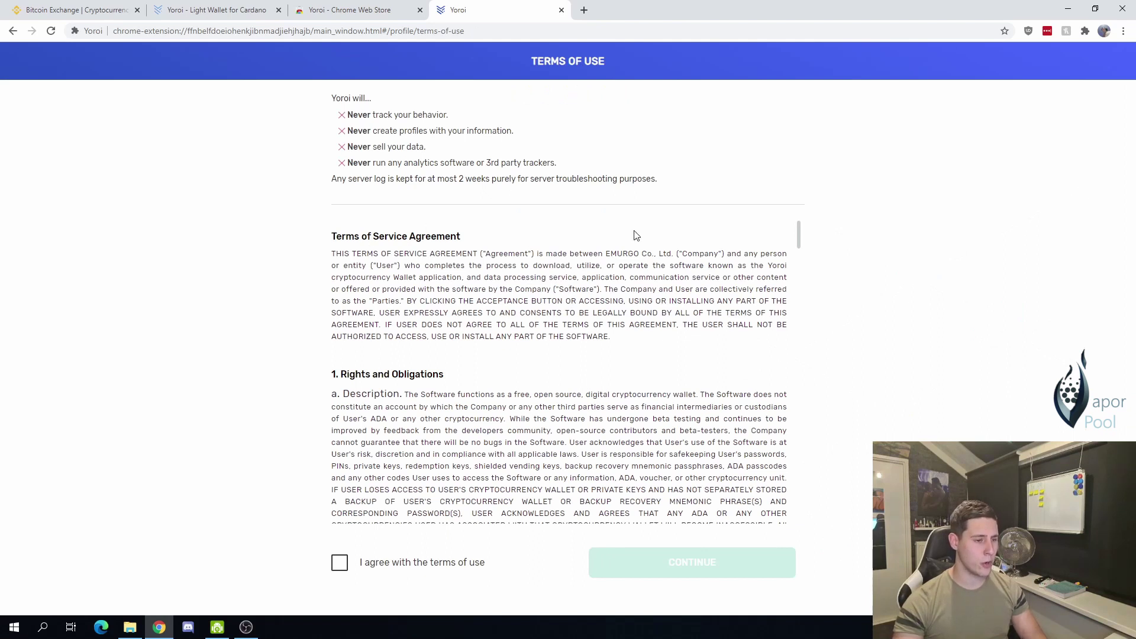
{"action": "left_click", "coordinate": [454, 568]}
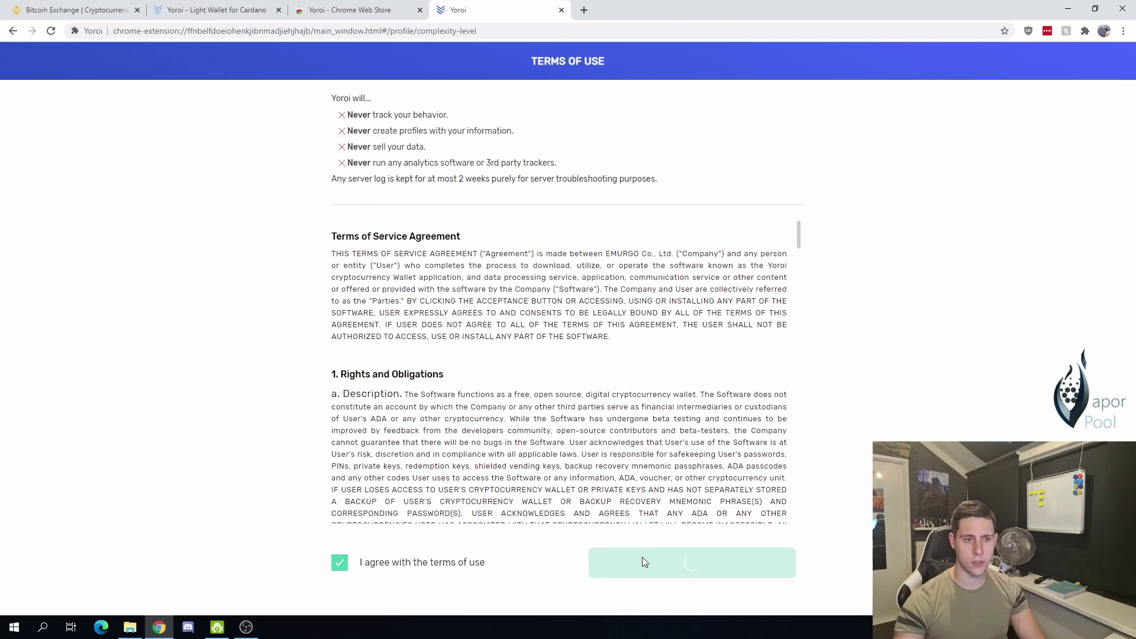
{"action": "left_click", "coordinate": [642, 559]}
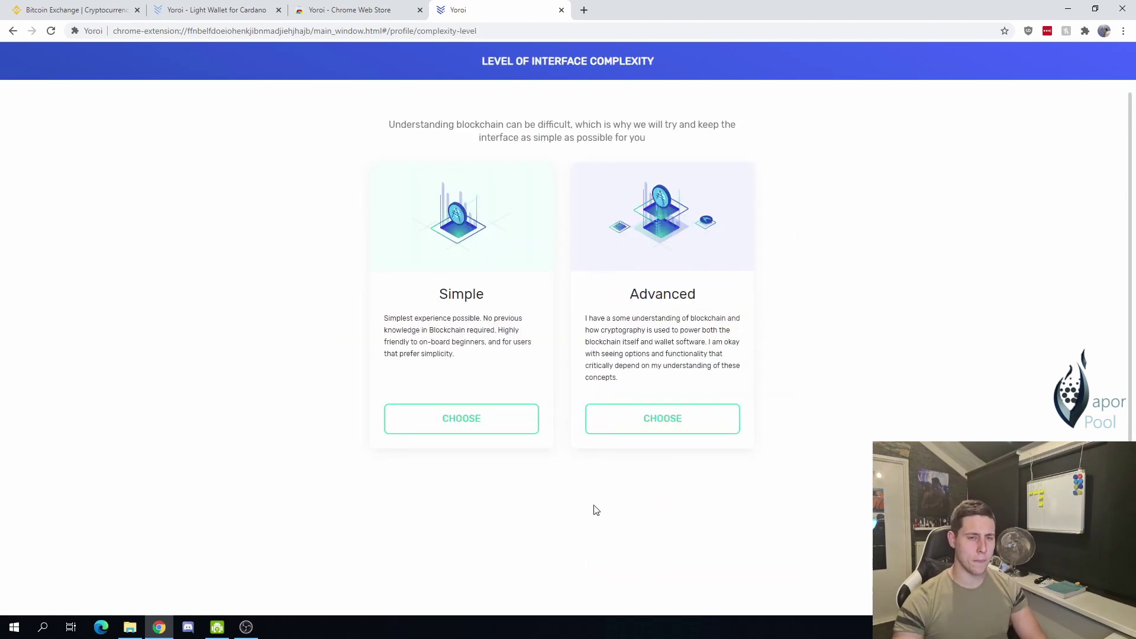
Step: Pick the Simple interface level and skip enabling Cardano payment URLs
{"action": "left_click", "coordinate": [513, 431]}
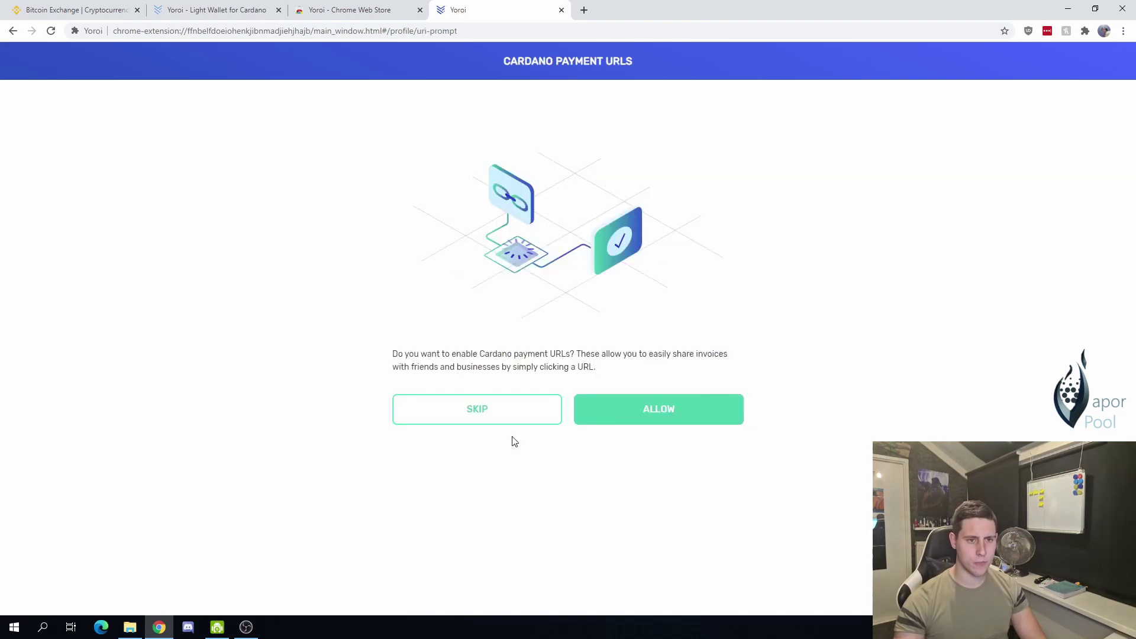
{"action": "left_click_drag", "start_coordinate": [519, 63], "coordinate": [591, 61]}
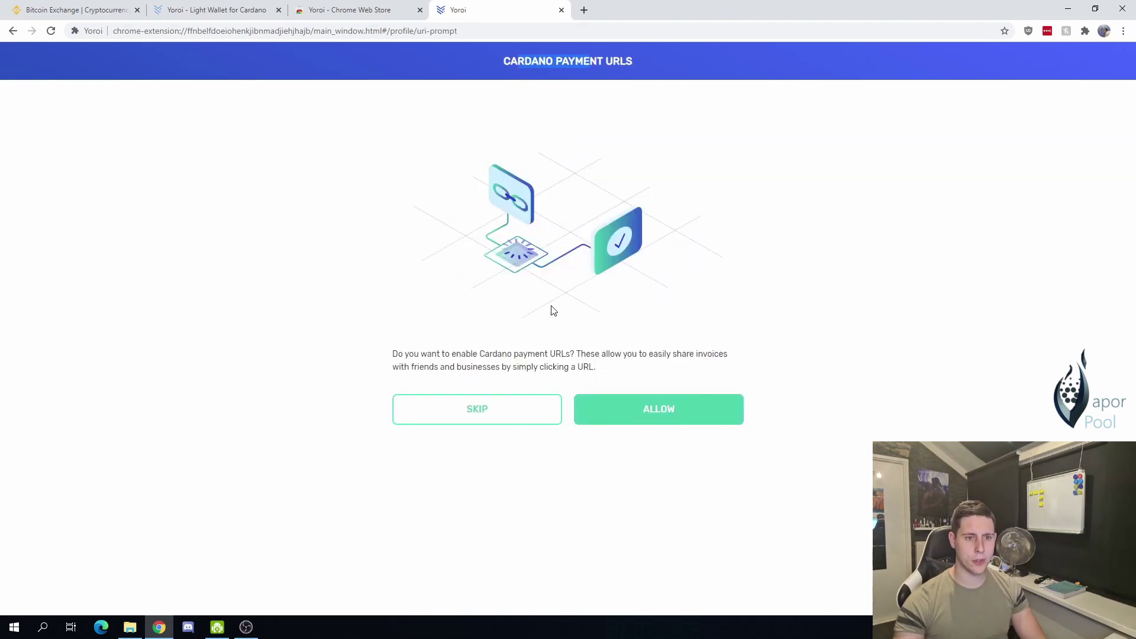
{"action": "left_click", "coordinate": [513, 420]}
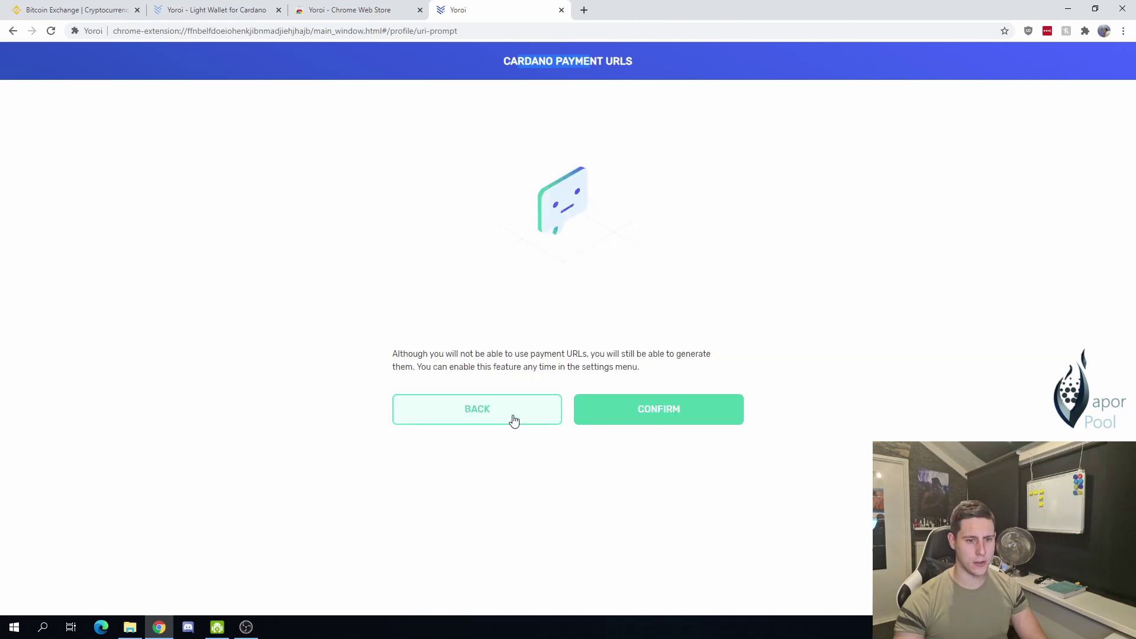
{"action": "left_click", "coordinate": [619, 424]}
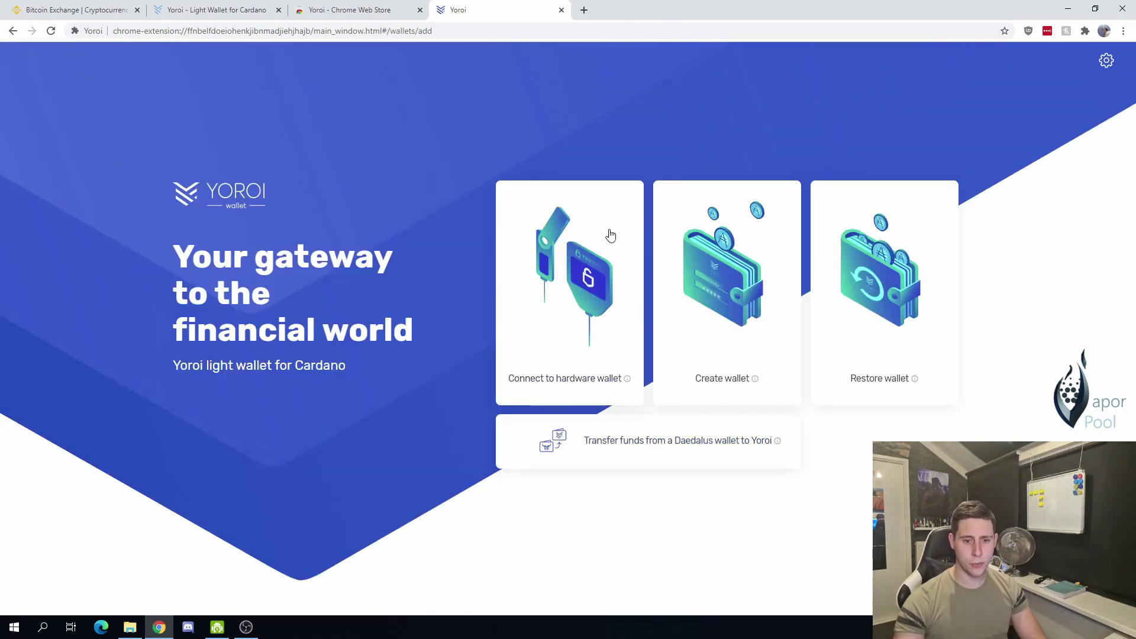
Step: Start creating a new regular (non-paper) Cardano wallet
{"action": "left_click", "coordinate": [678, 320]}
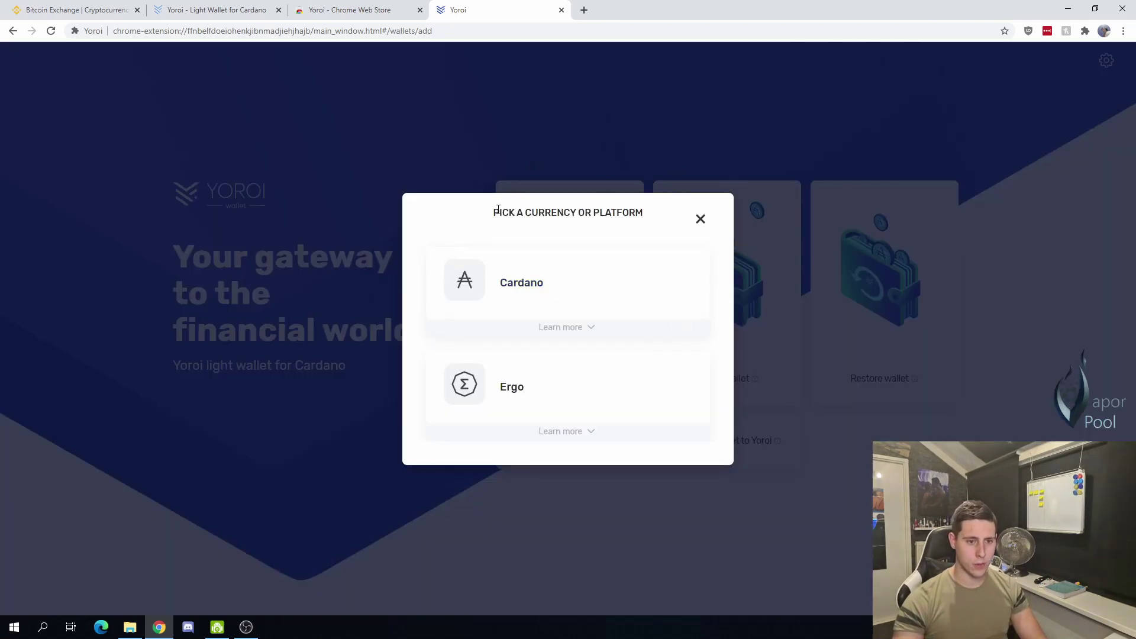
{"action": "left_click_drag", "start_coordinate": [500, 211], "coordinate": [570, 212]}
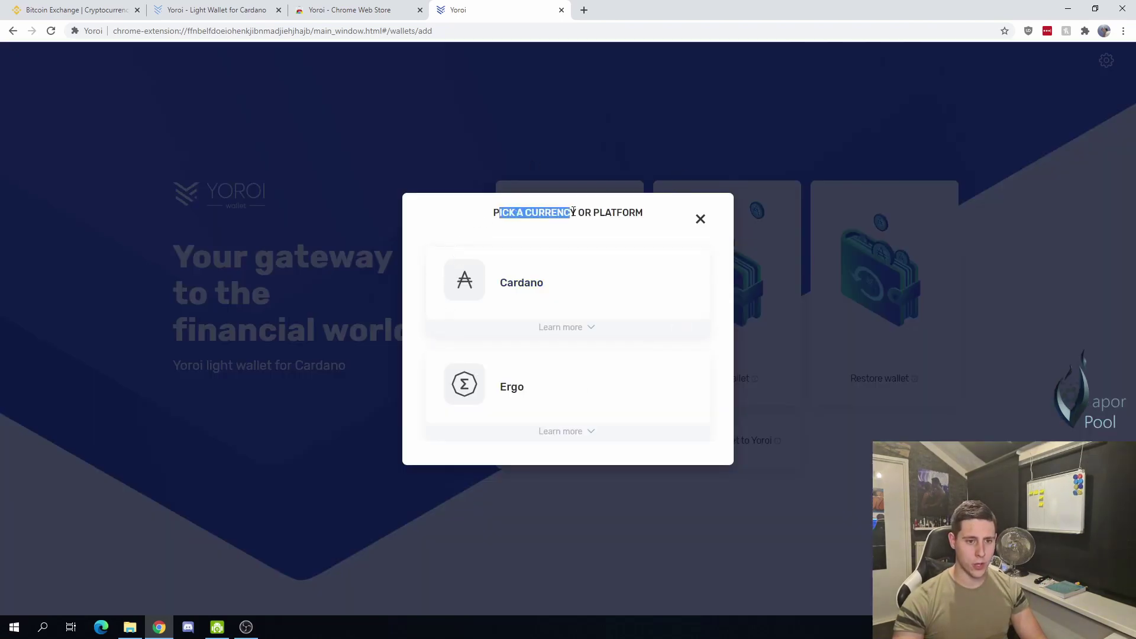
{"action": "left_click", "coordinate": [504, 287]}
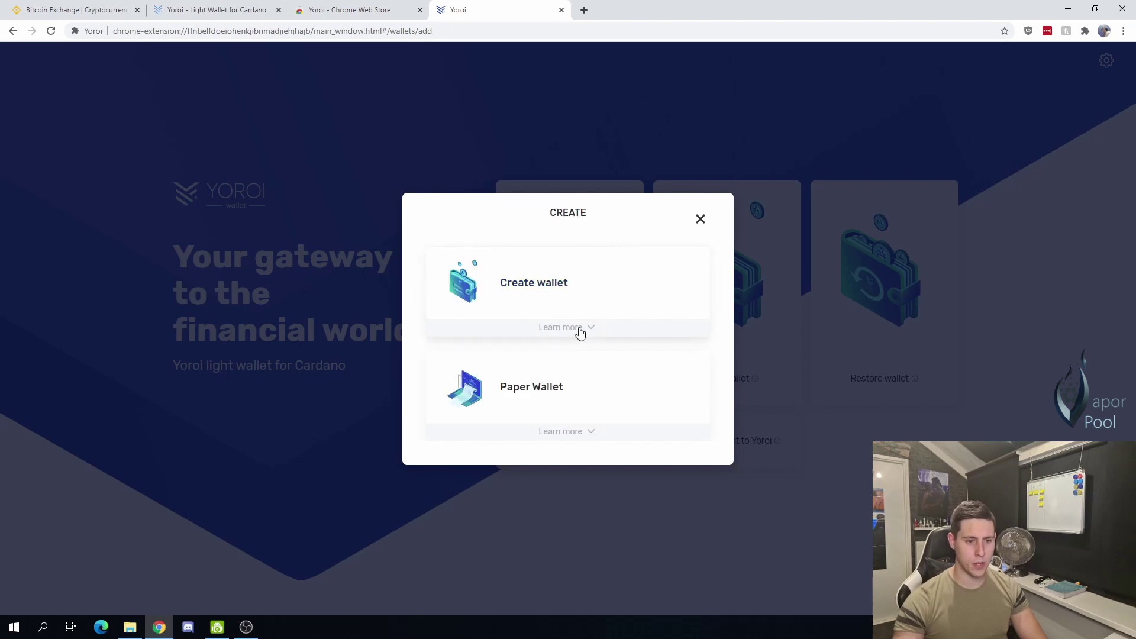
{"action": "left_click", "coordinate": [530, 289]}
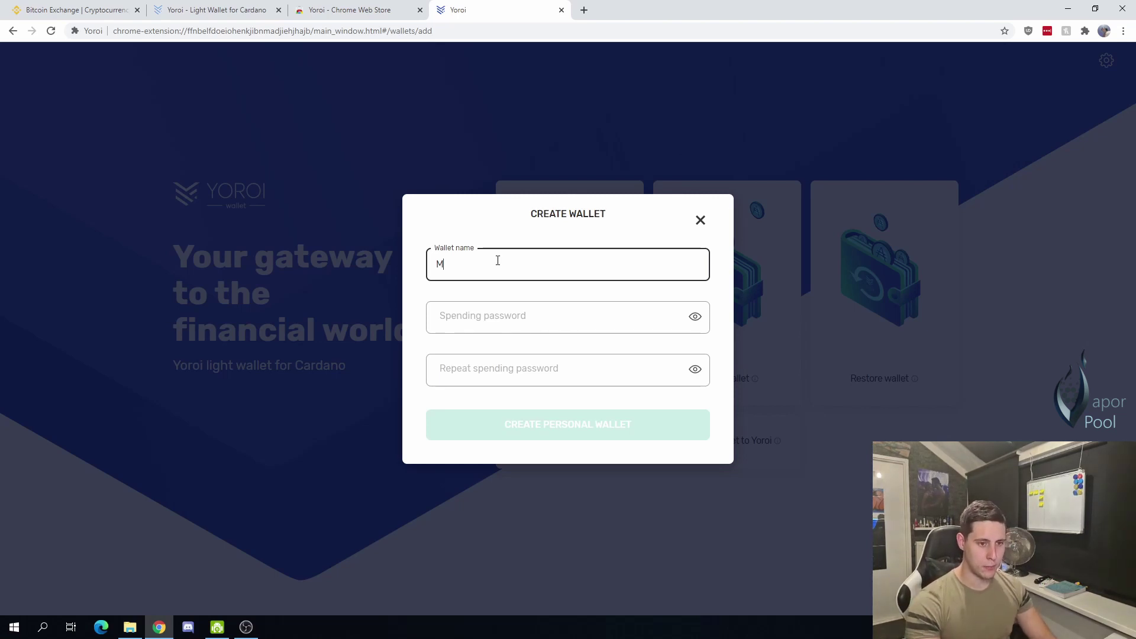
Step: Name the wallet 'My cardano wallet', set a matching spending password, and create it
{"action": "type", "text": "cardano wallet"}
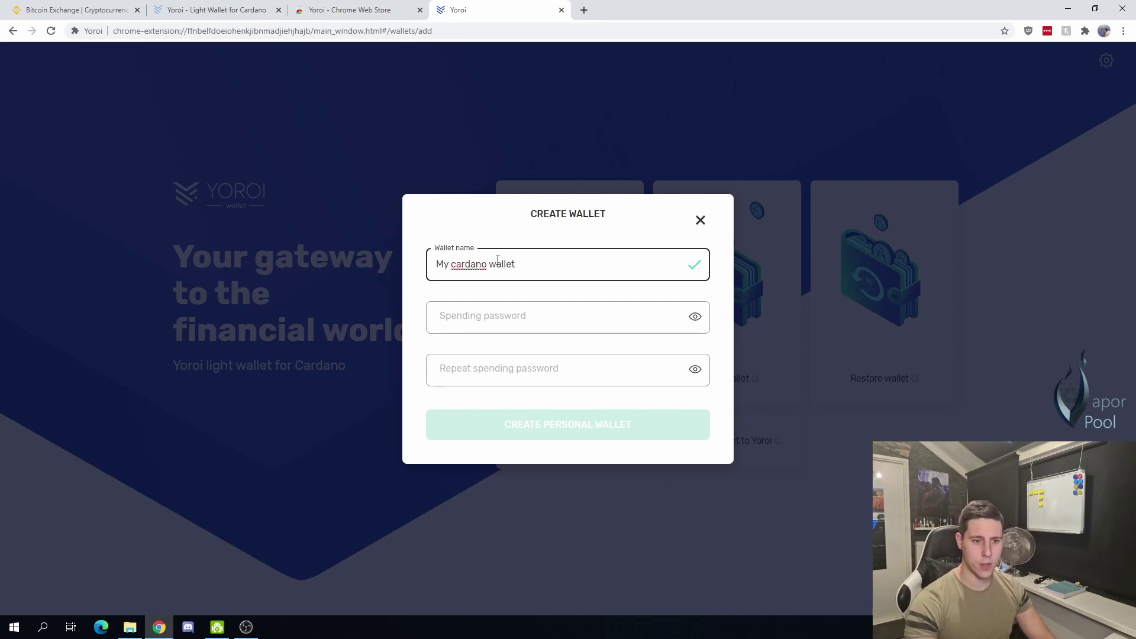
{"action": "key", "text": "Tab"}
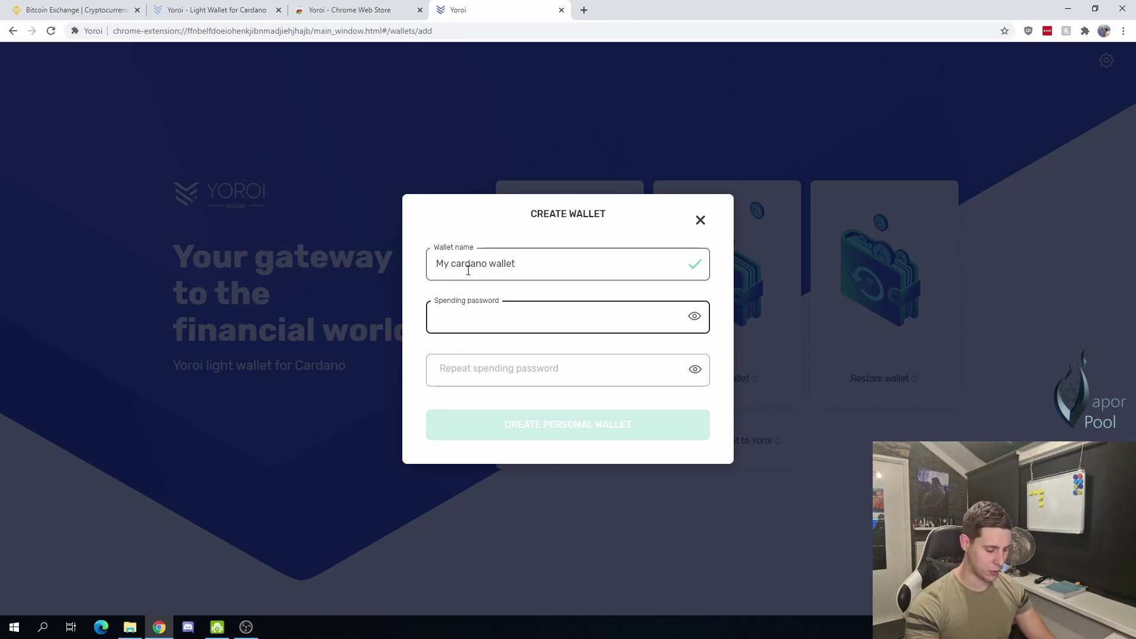
{"action": "key", "text": "Tab"}
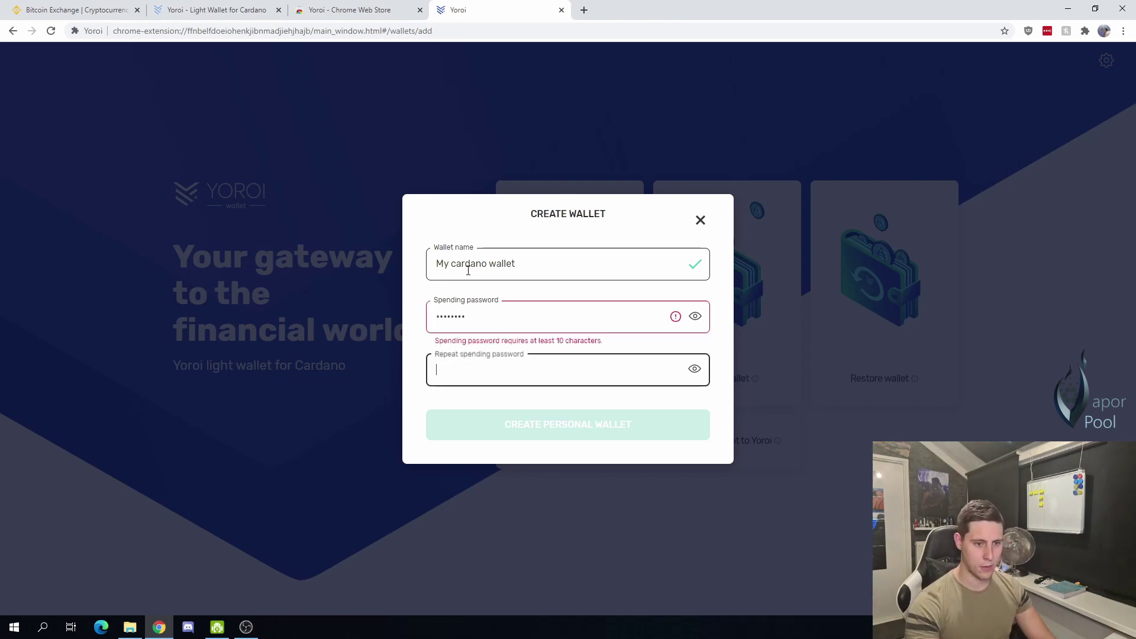
{"action": "type", "text": "a"}
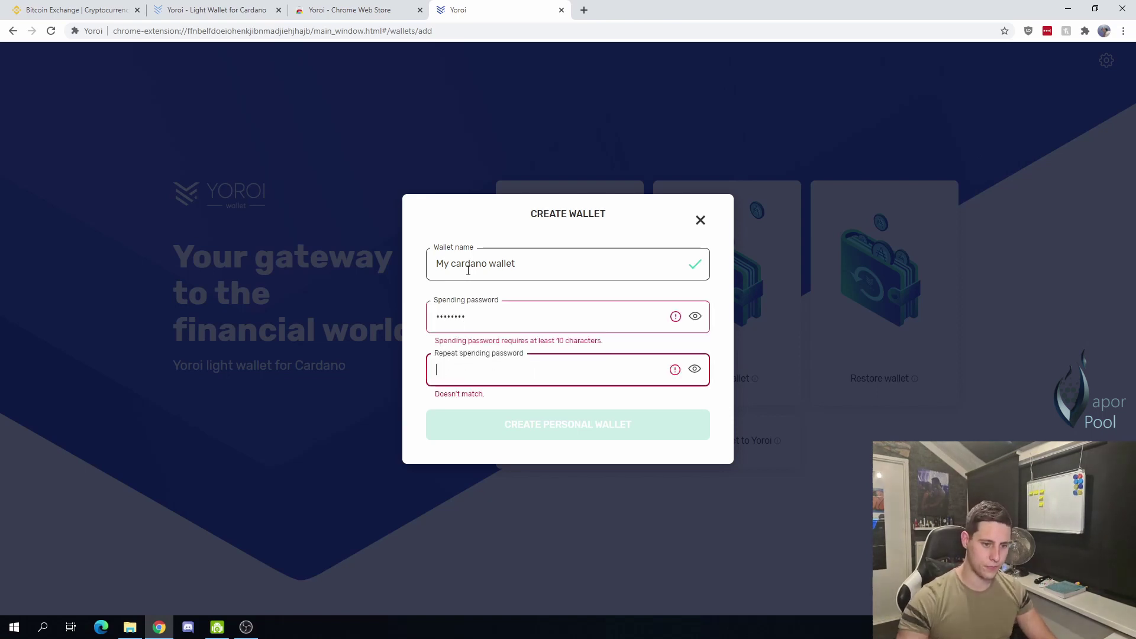
{"action": "left_click", "coordinate": [487, 325]}
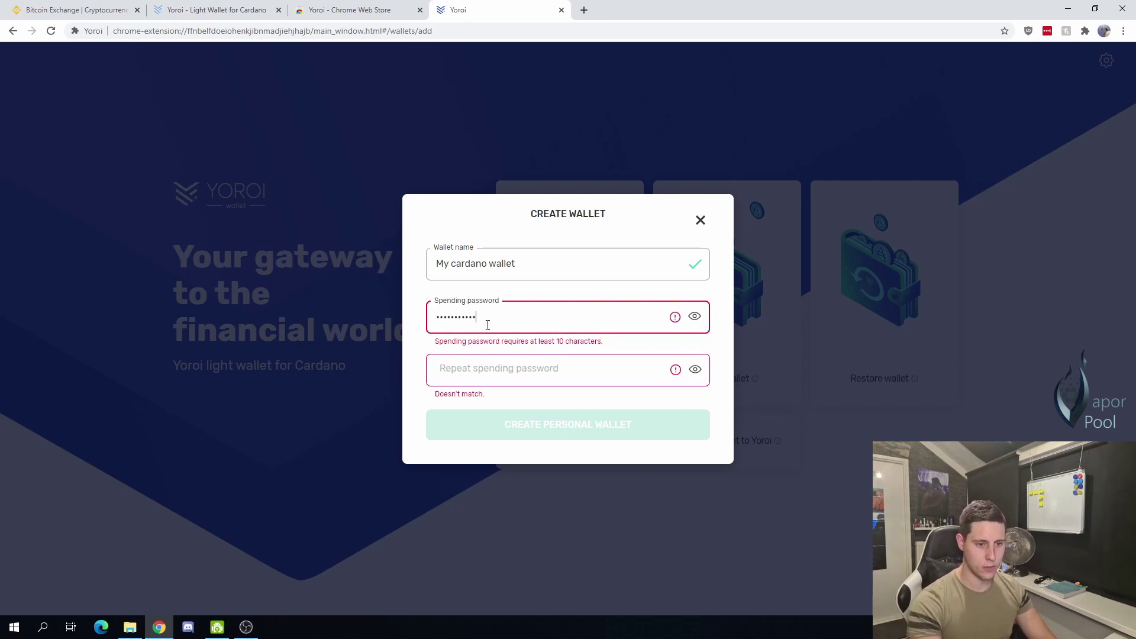
{"action": "key", "text": "BackSpace"}
{"action": "key", "text": "BackSpace"}
{"action": "key", "text": "BackSpace"}
{"action": "key", "text": "BackSpace"}
{"action": "key", "text": "BackSpace"}
{"action": "key", "text": "BackSpace"}
{"action": "key", "text": "BackSpace"}
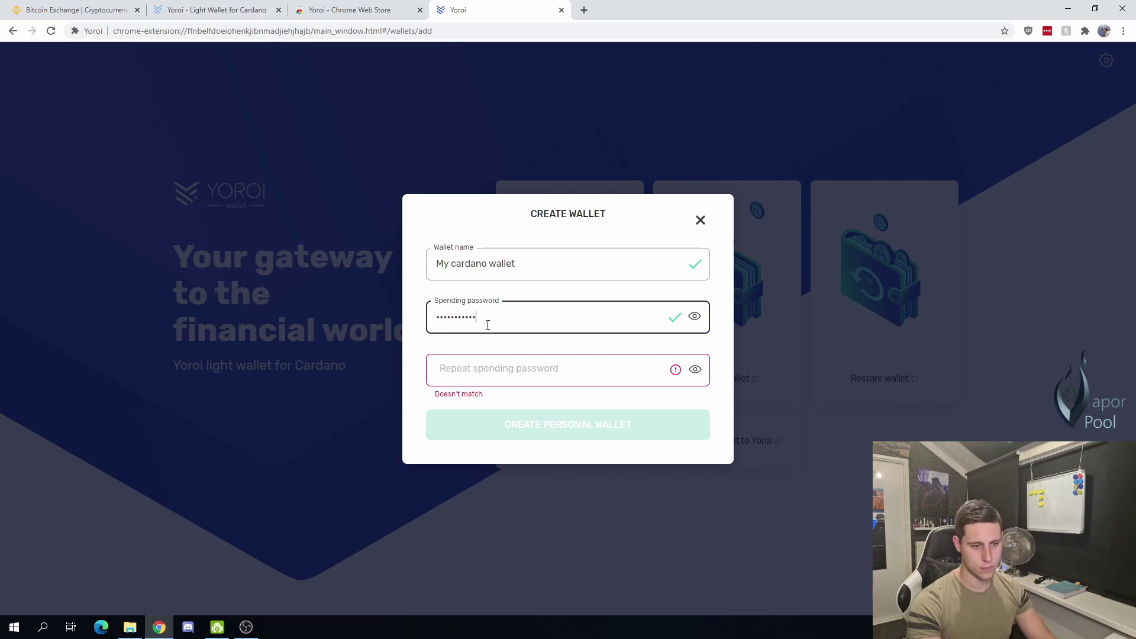
{"action": "key", "text": "Tab"}
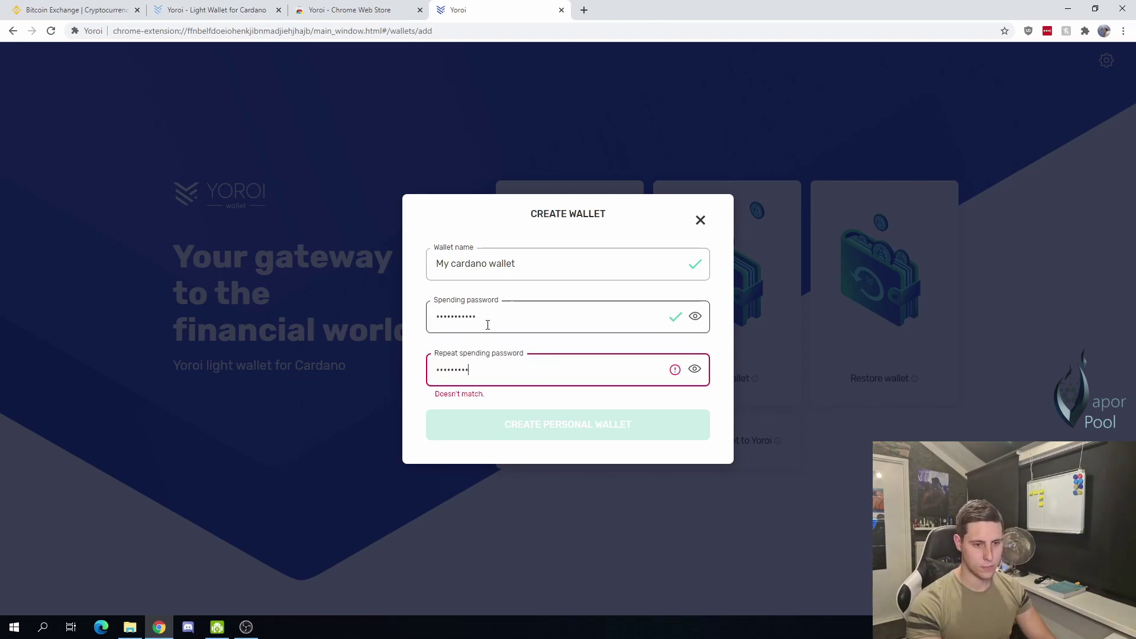
{"action": "type", "text": "1"}
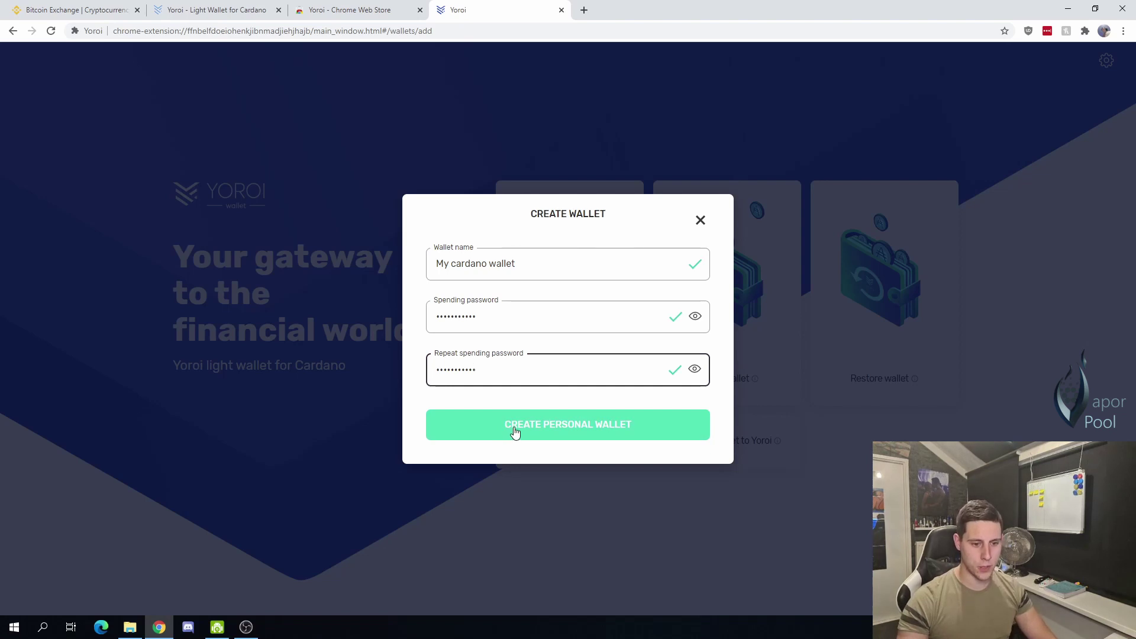
{"action": "left_click", "coordinate": [514, 433]}
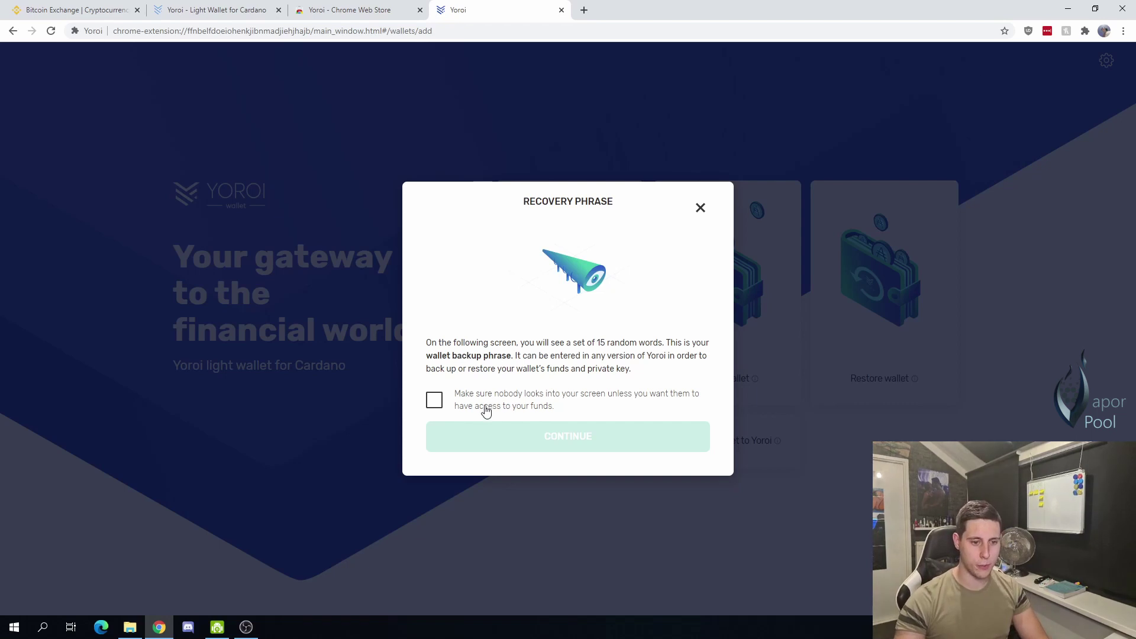
Step: Reveal the 15-word recovery phrase, screenshot it, and confirm it is written down
{"action": "left_click", "coordinate": [483, 410]}
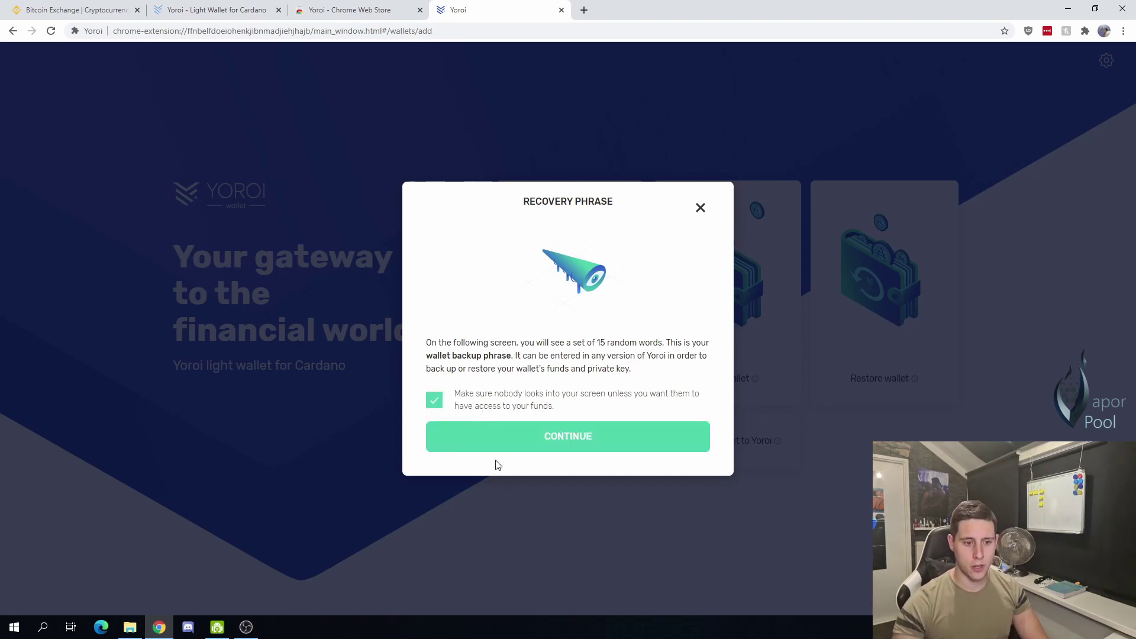
{"action": "left_click", "coordinate": [514, 444]}
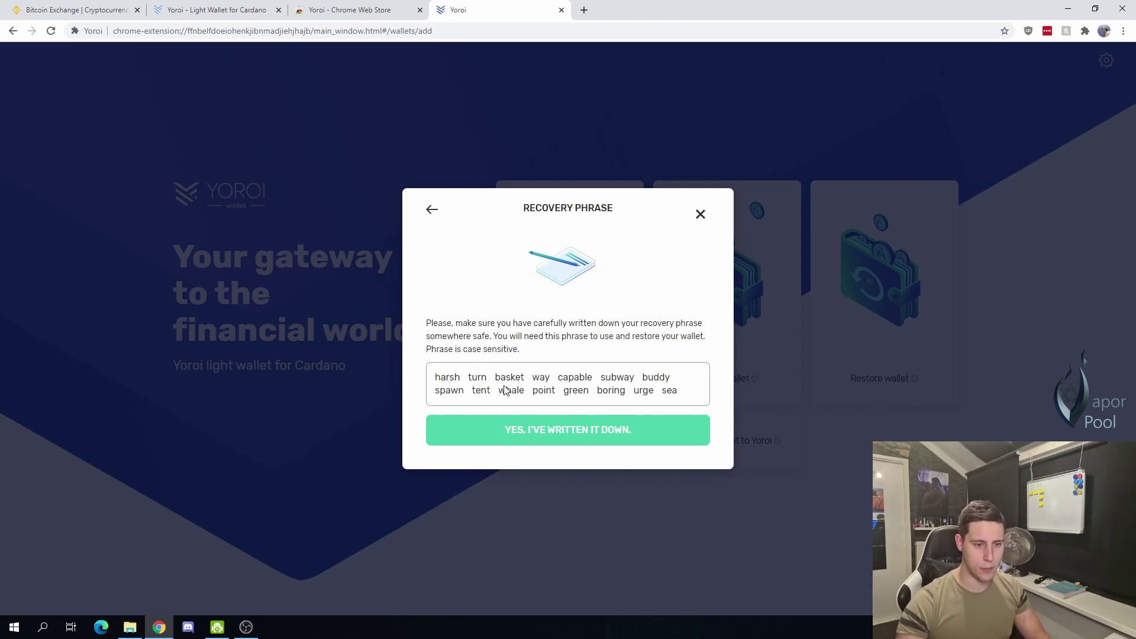
{"action": "key", "text": "super+shift+s"}
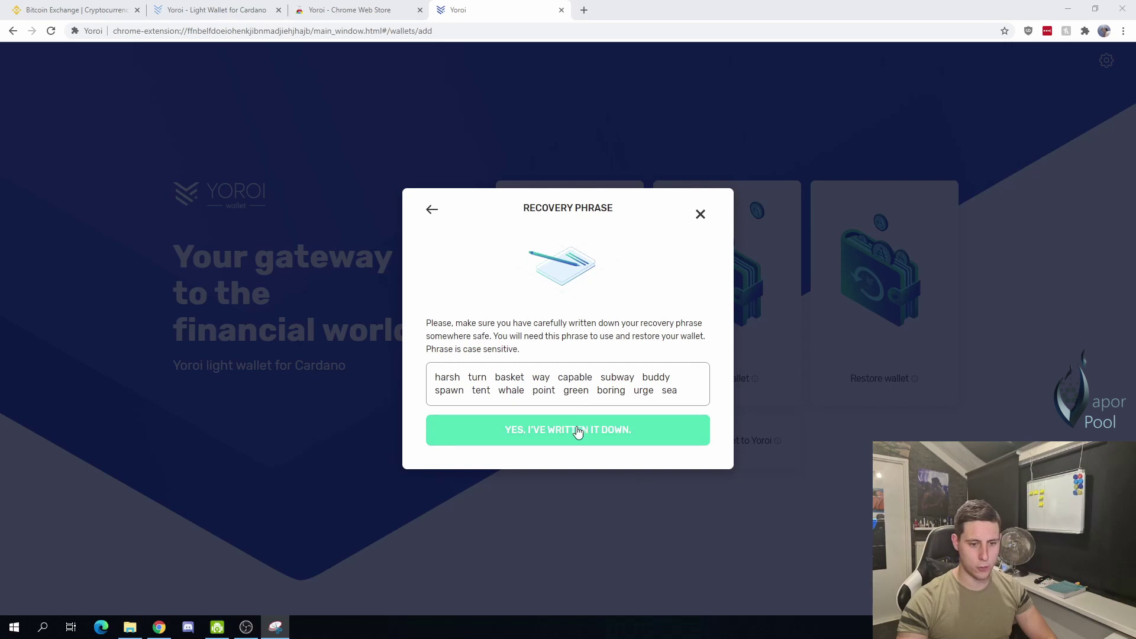
{"action": "left_click", "coordinate": [620, 443]}
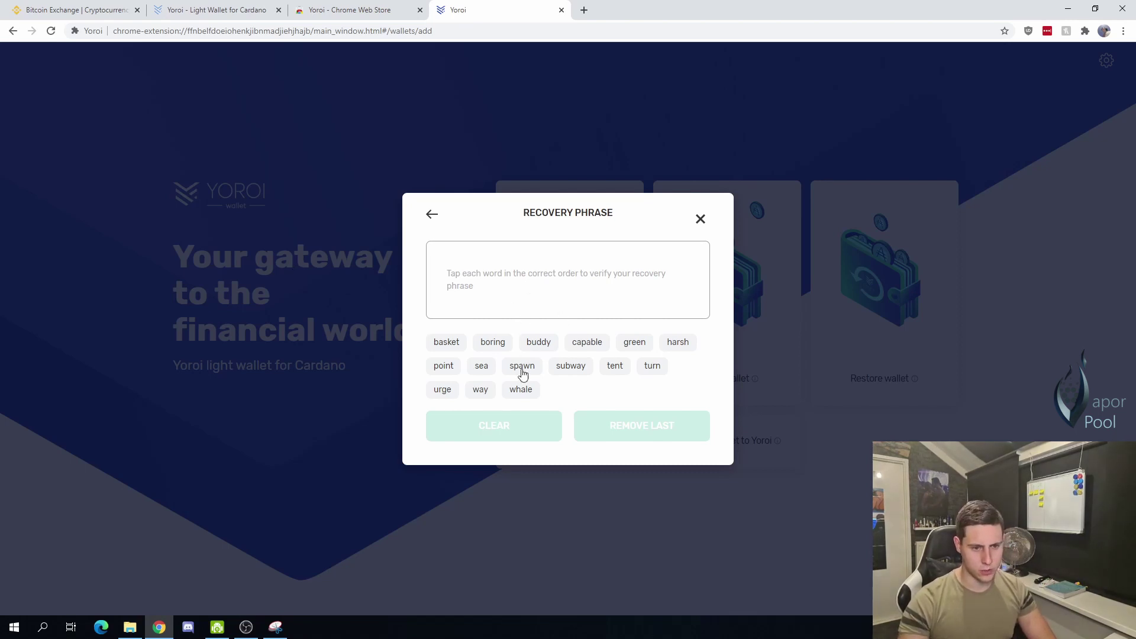
Step: Select all 15 recovery phrase words in their original order to verify the backup
{"action": "left_click", "coordinate": [682, 347]}
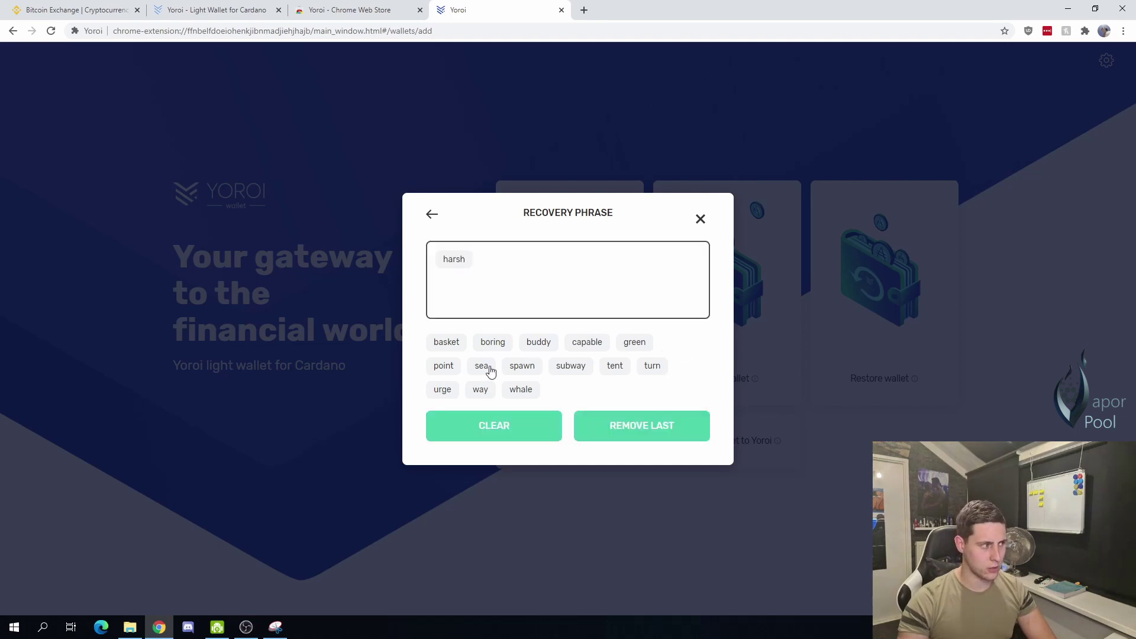
{"action": "left_click", "coordinate": [646, 369]}
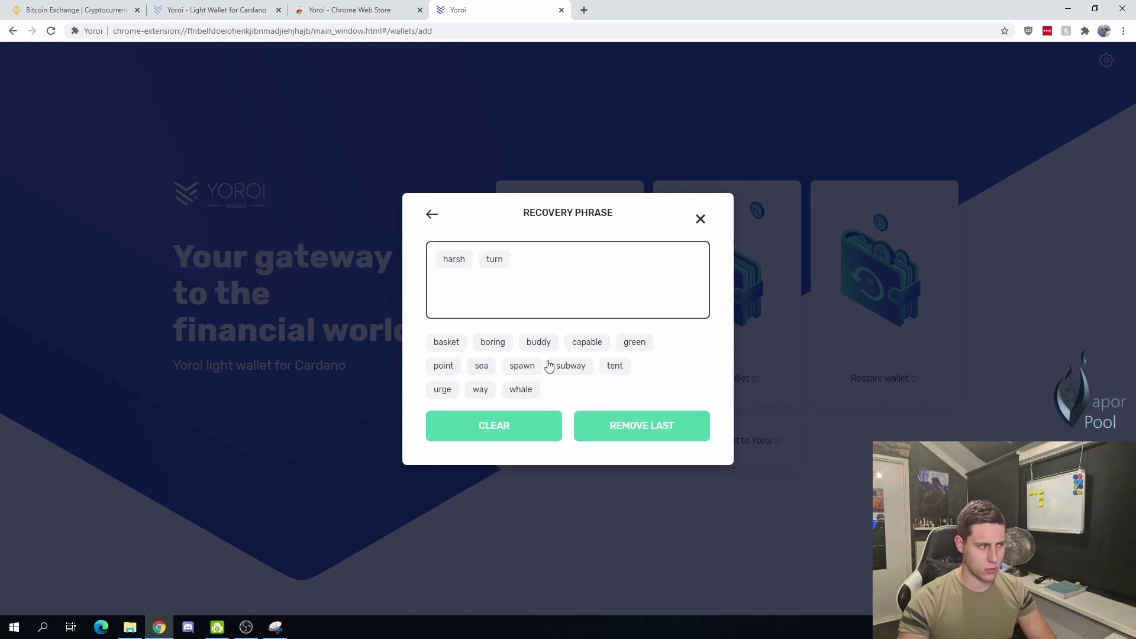
{"action": "left_click", "coordinate": [447, 342]}
{"action": "left_click", "coordinate": [480, 390]}
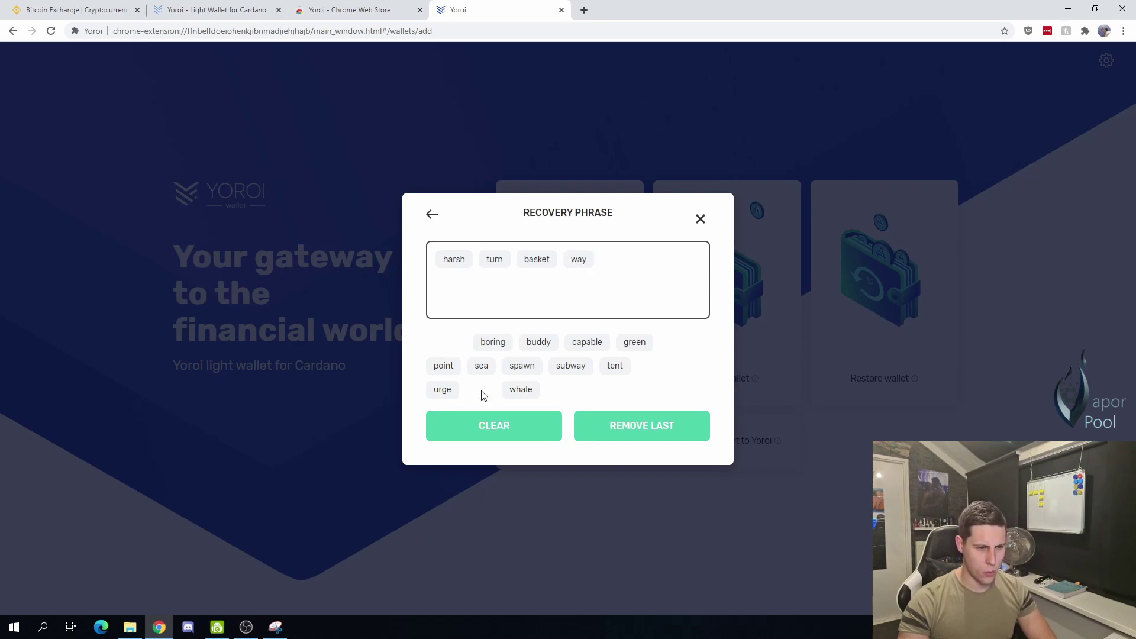
{"action": "left_click", "coordinate": [587, 344]}
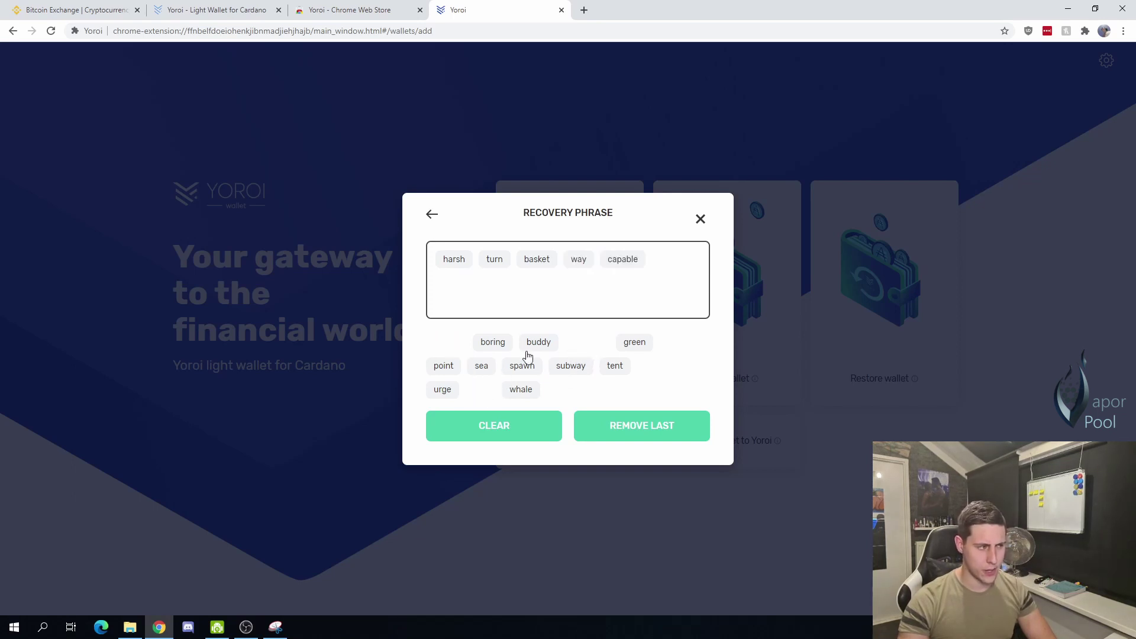
{"action": "left_click", "coordinate": [580, 368]}
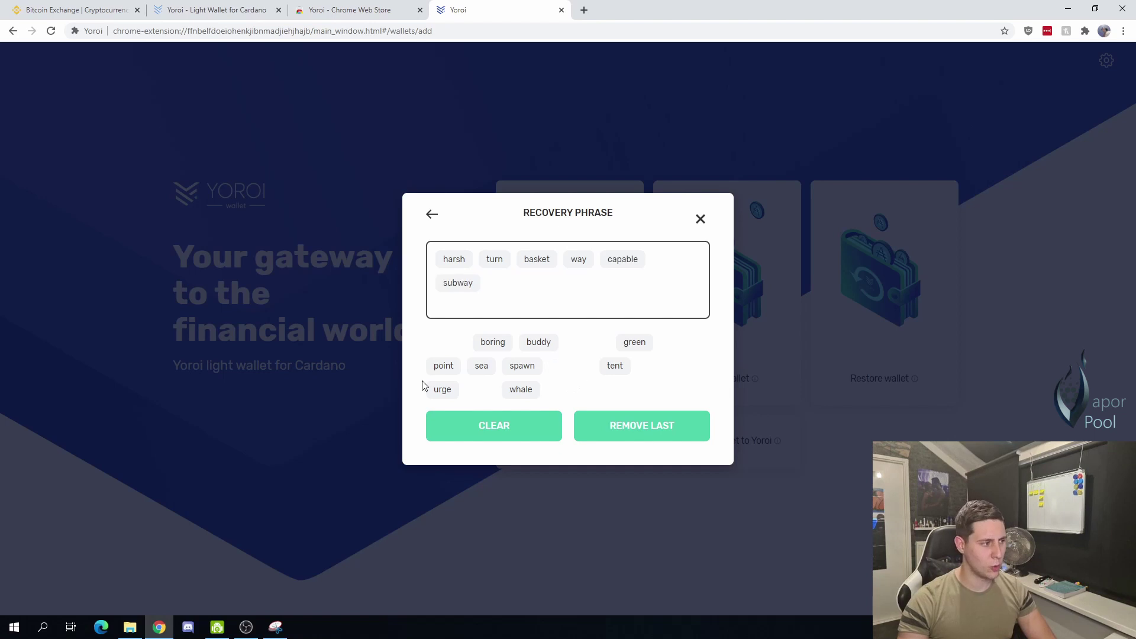
{"action": "left_click", "coordinate": [540, 350]}
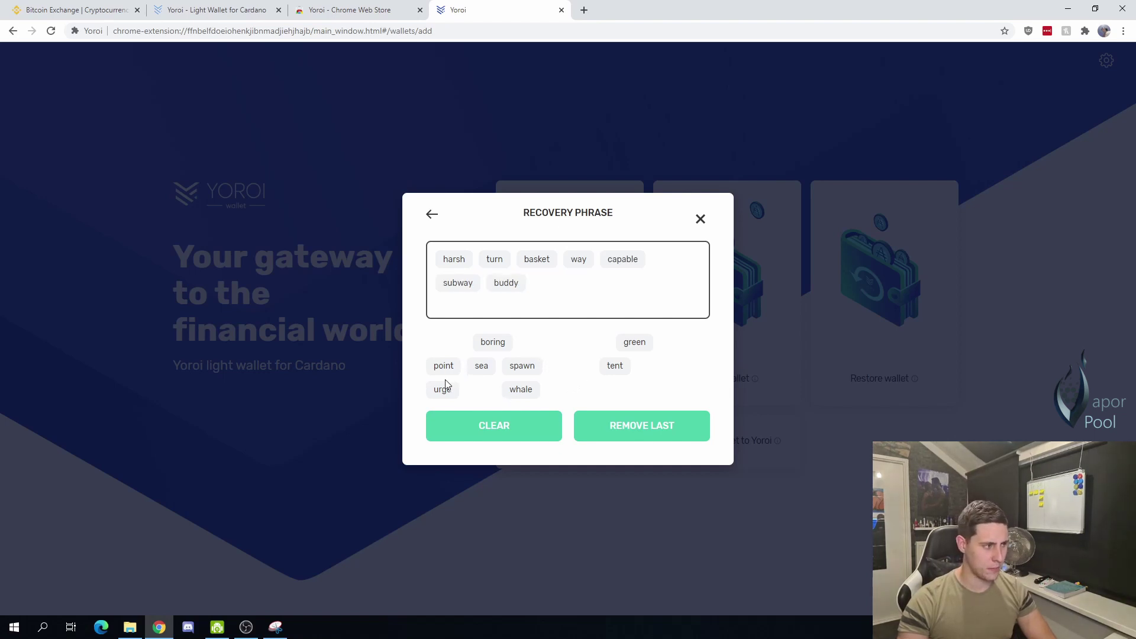
{"action": "left_click", "coordinate": [516, 366]}
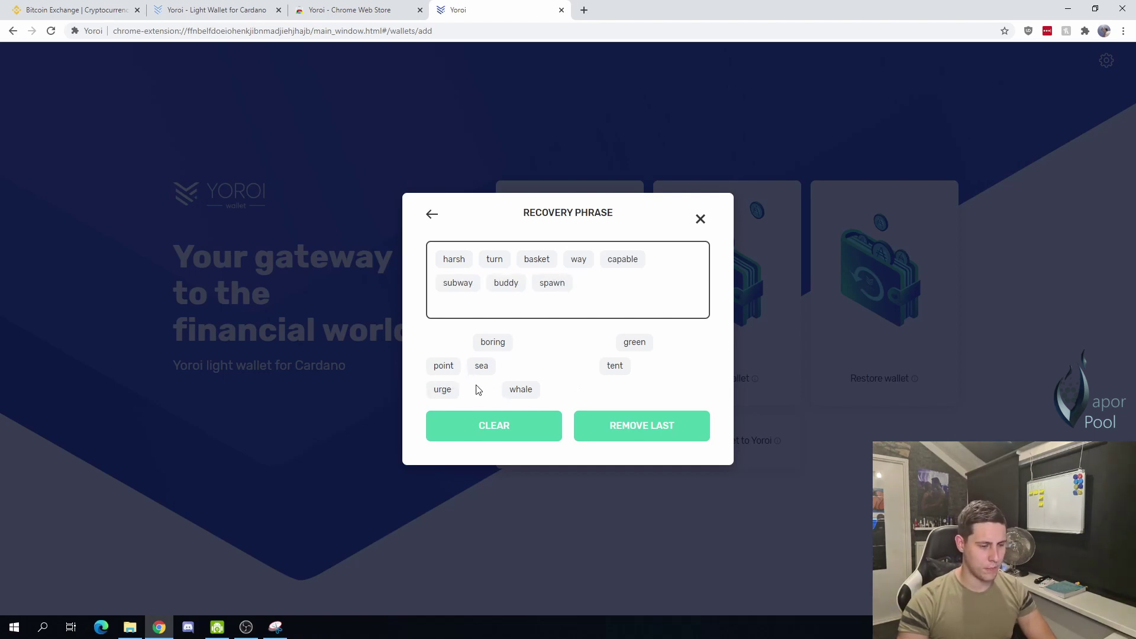
{"action": "left_click", "coordinate": [614, 369]}
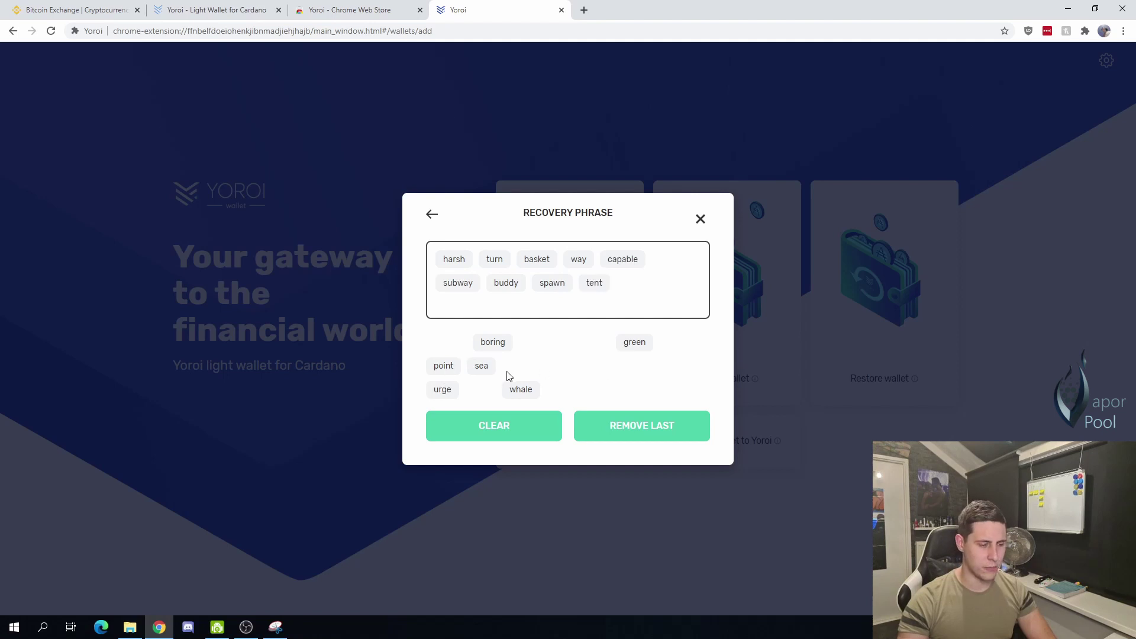
{"action": "left_click", "coordinate": [518, 389]}
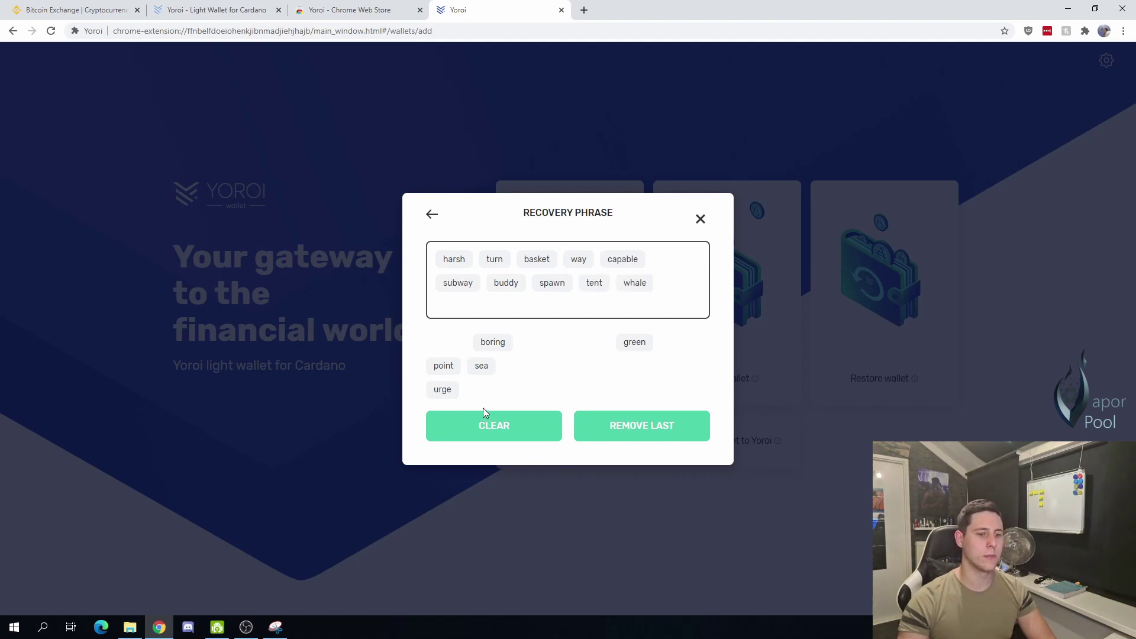
{"action": "left_click", "coordinate": [456, 368]}
{"action": "left_click", "coordinate": [632, 351]}
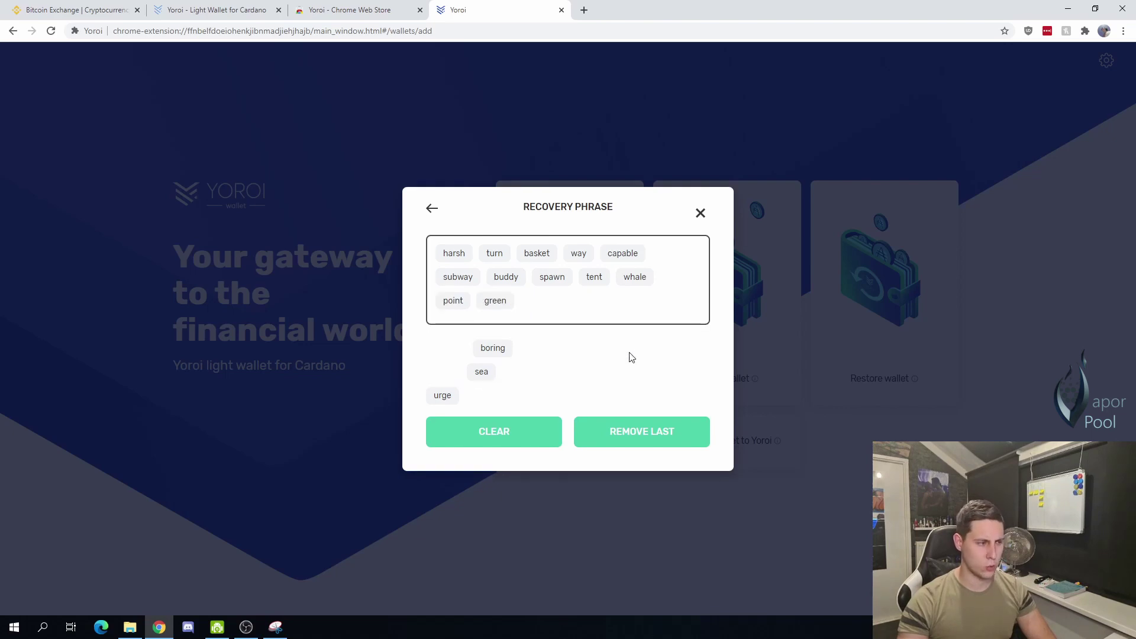
{"action": "left_click", "coordinate": [496, 353]}
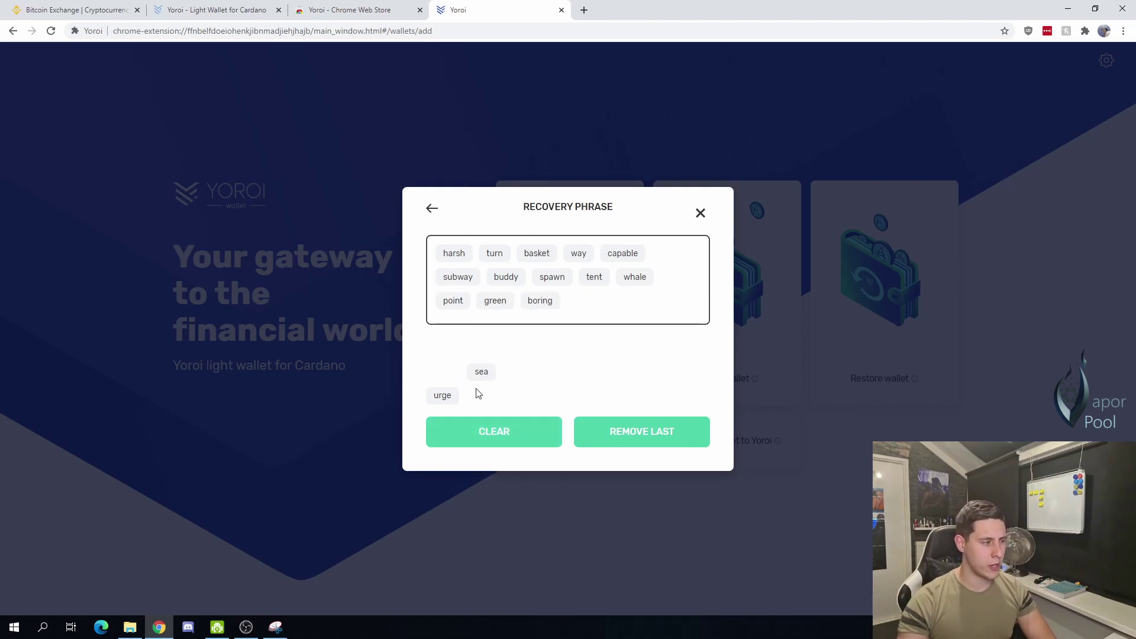
{"action": "left_click", "coordinate": [445, 397]}
{"action": "left_click", "coordinate": [491, 379]}
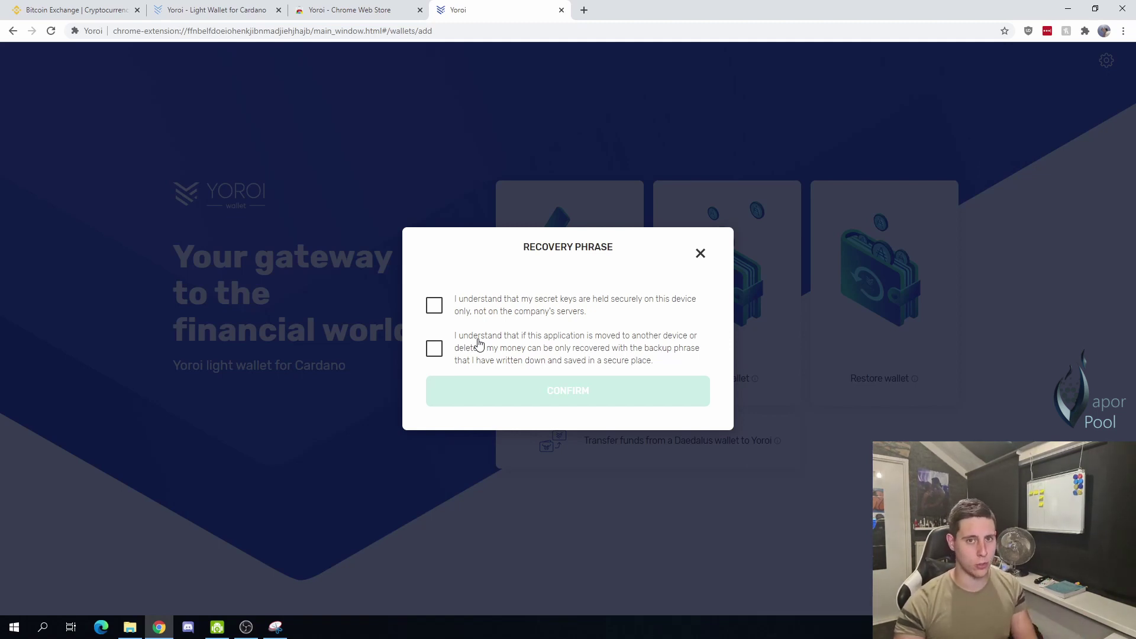
Step: Tick both recovery-phrase acknowledgements and confirm creating the wallet
{"action": "left_click", "coordinate": [476, 317]}
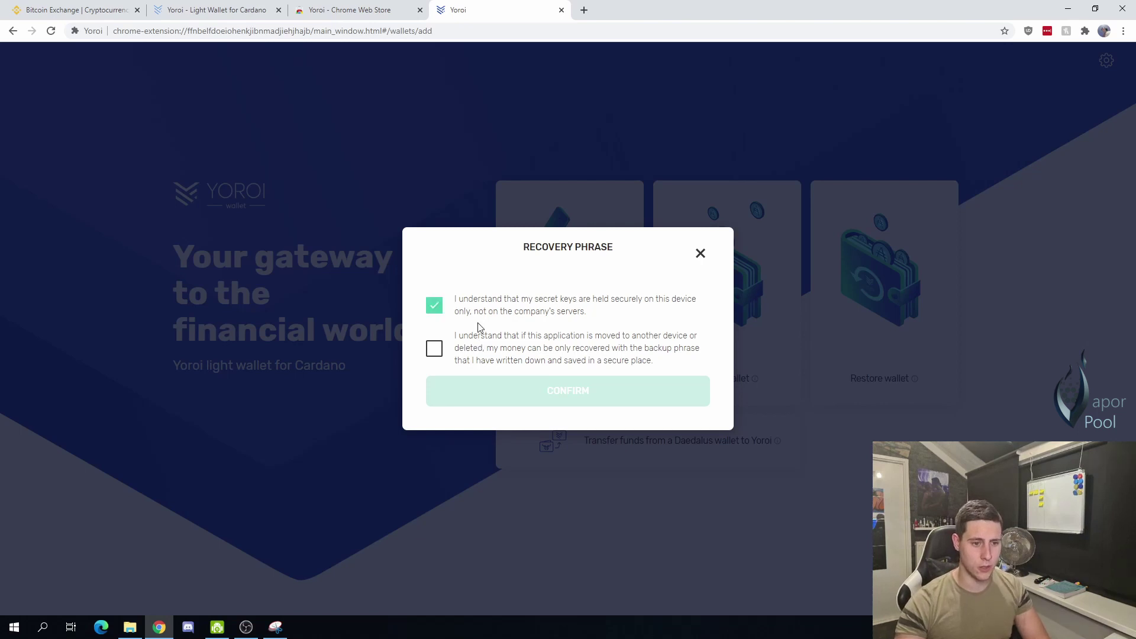
{"action": "left_click", "coordinate": [464, 362]}
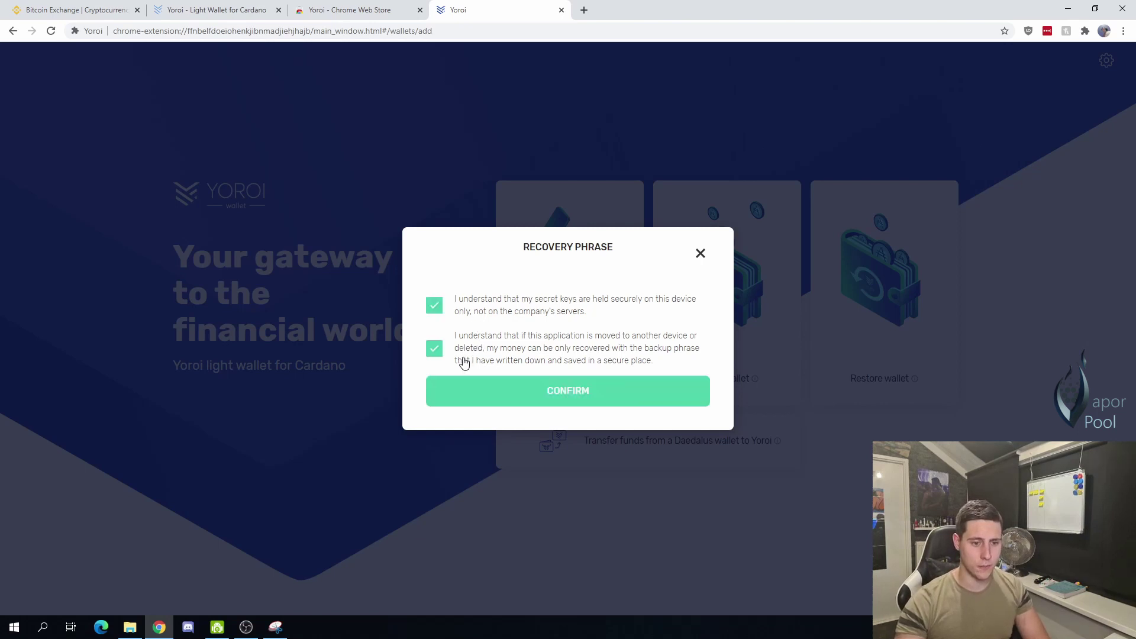
{"action": "left_click", "coordinate": [474, 407]}
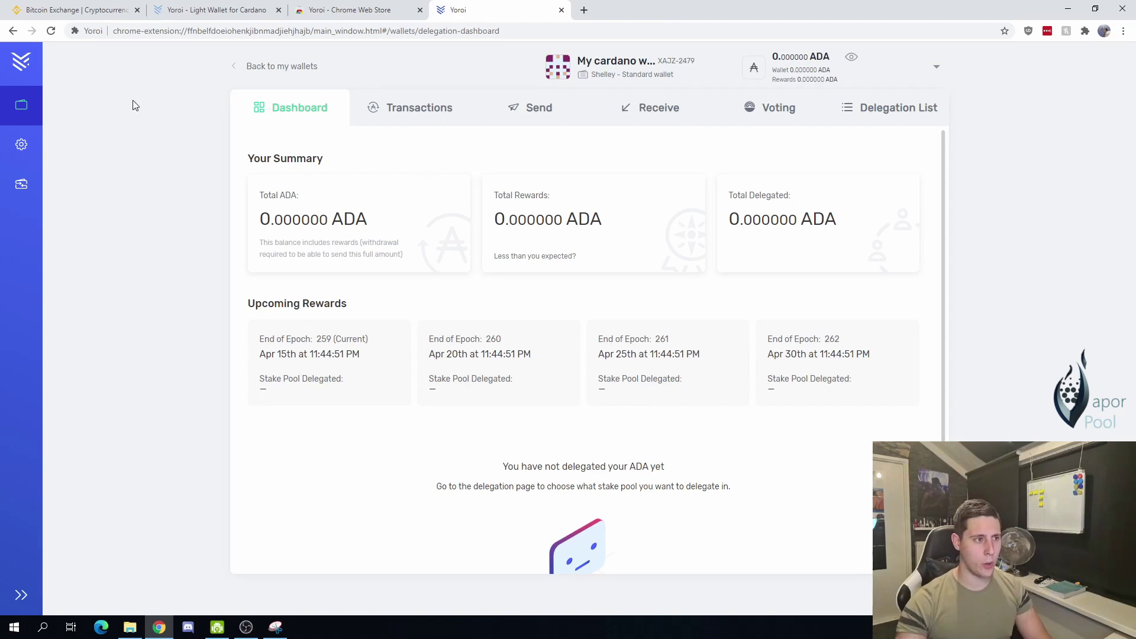
Step: Start a Binance withdrawal with ADA selected, 2,973.6837 ADA available, then return to Yoroi
{"action": "left_click", "coordinate": [70, 13]}
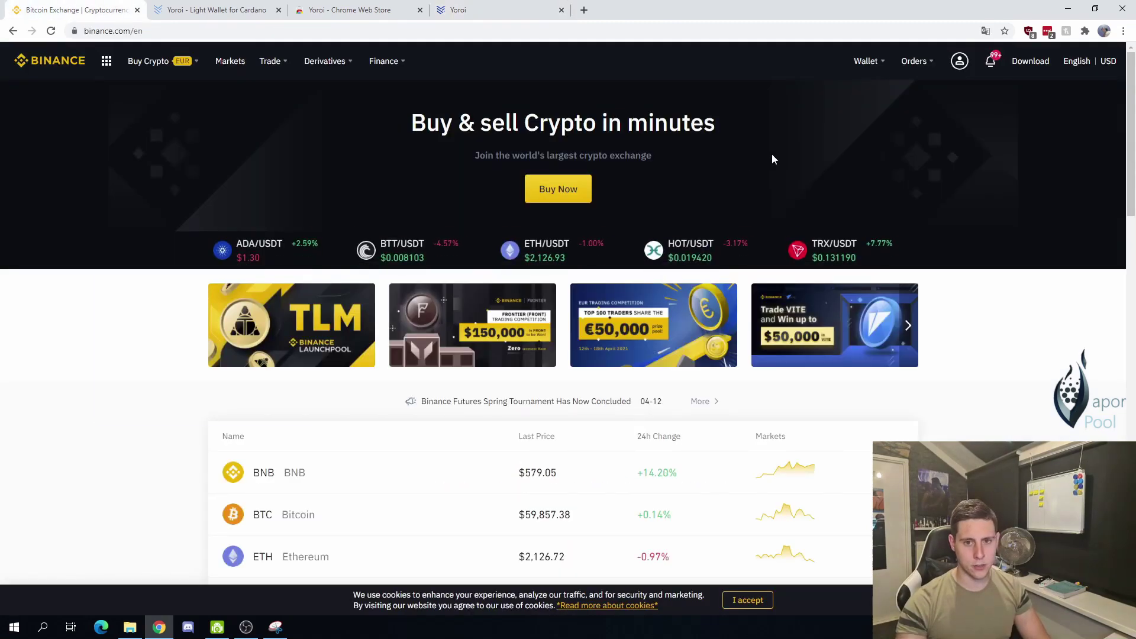
{"action": "mouse_move", "coordinate": [865, 63]}
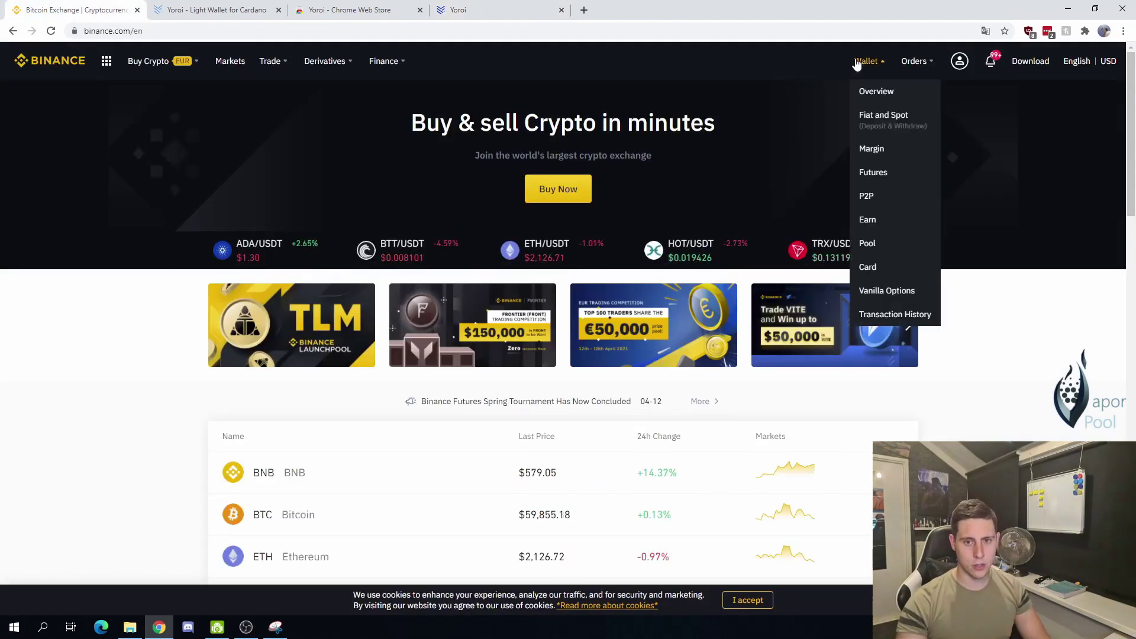
{"action": "left_click", "coordinate": [877, 92]}
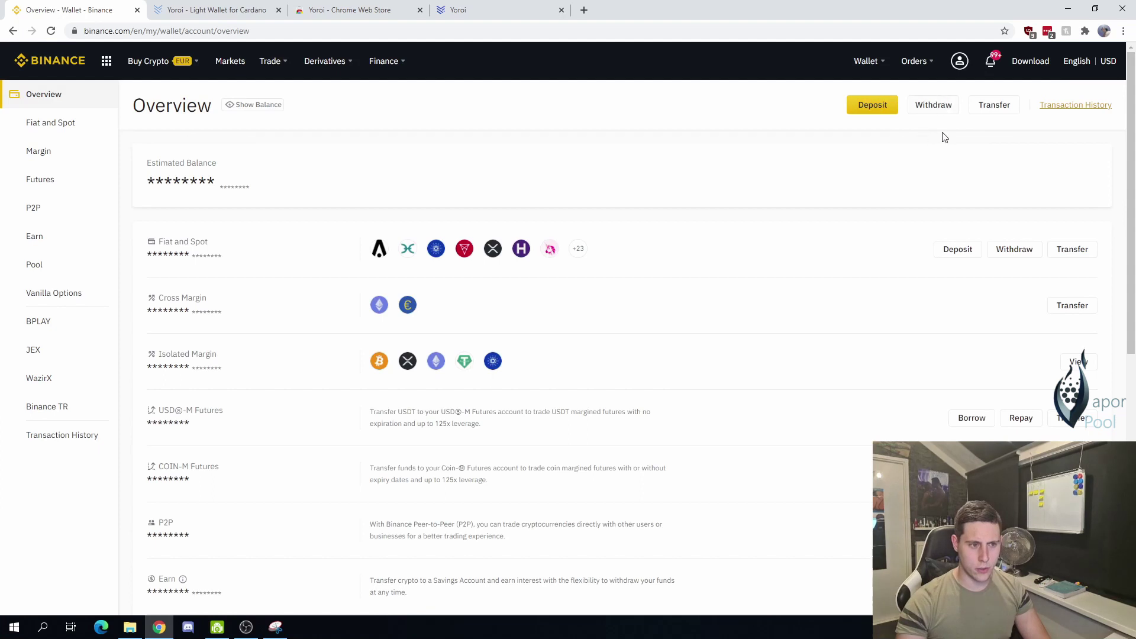
{"action": "left_click", "coordinate": [946, 112]}
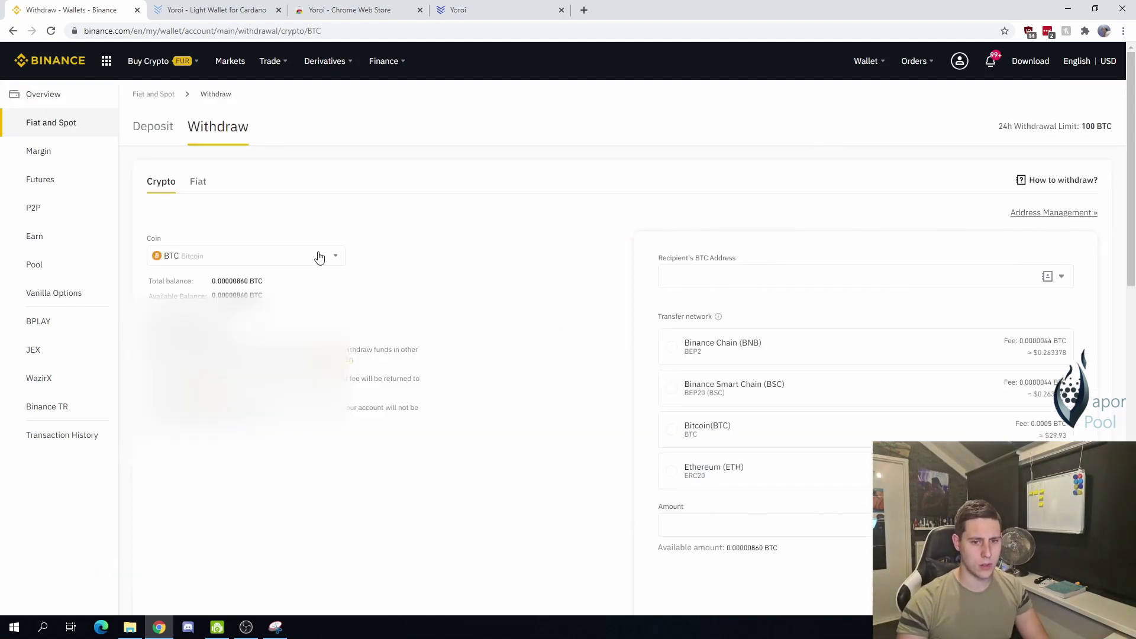
{"action": "left_click", "coordinate": [294, 264]}
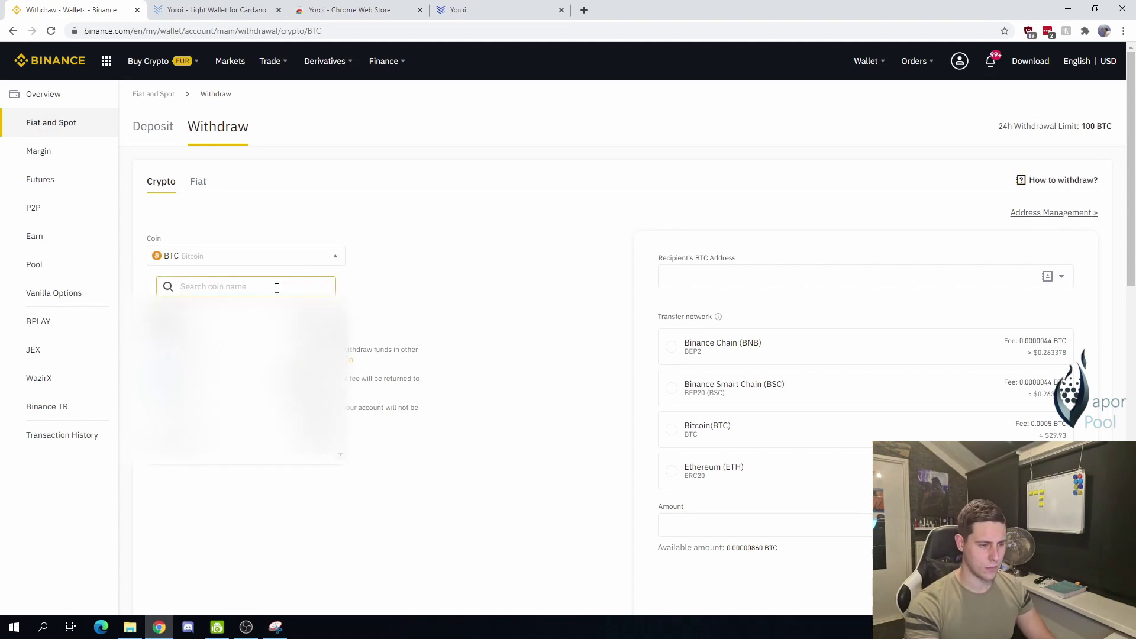
{"action": "type", "text": "ada"}
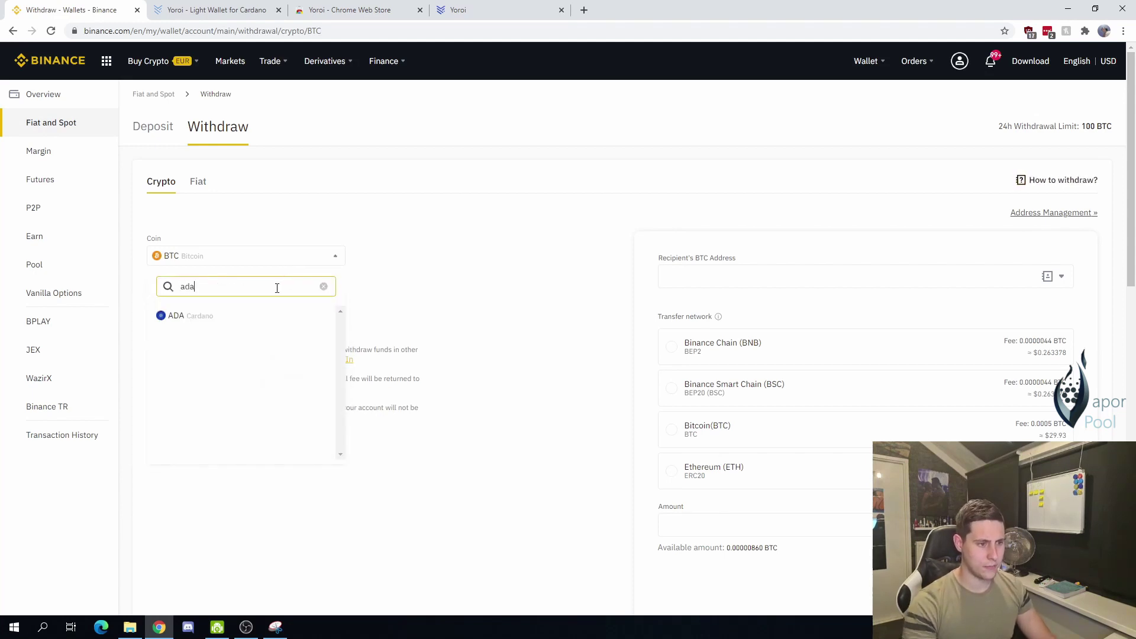
{"action": "left_click", "coordinate": [266, 319]}
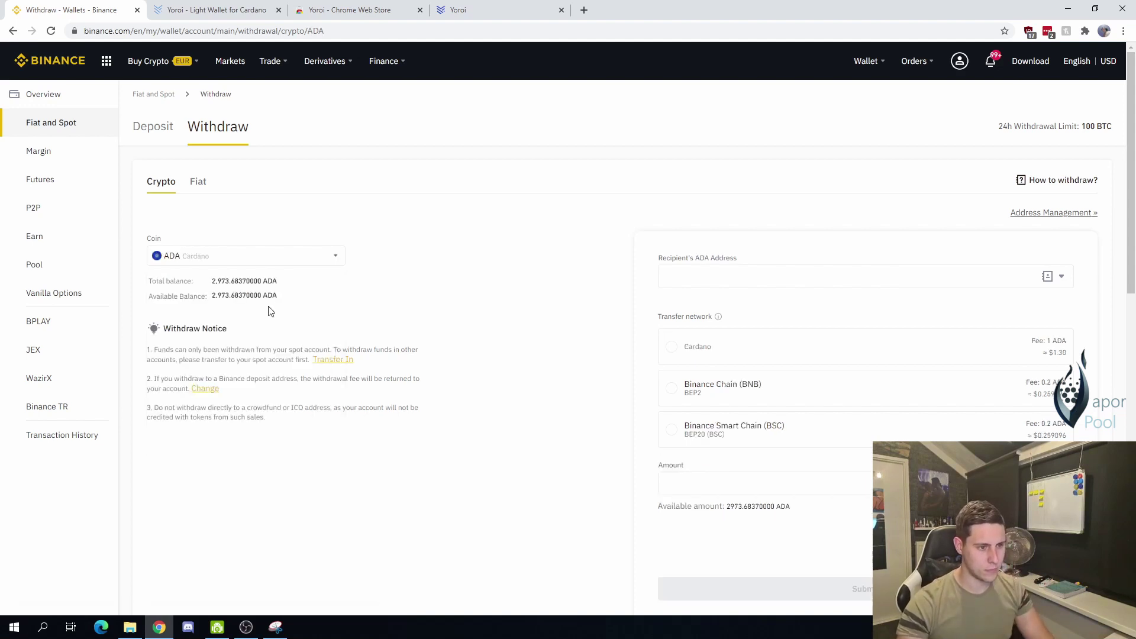
{"action": "left_click_drag", "start_coordinate": [212, 281], "coordinate": [230, 281]}
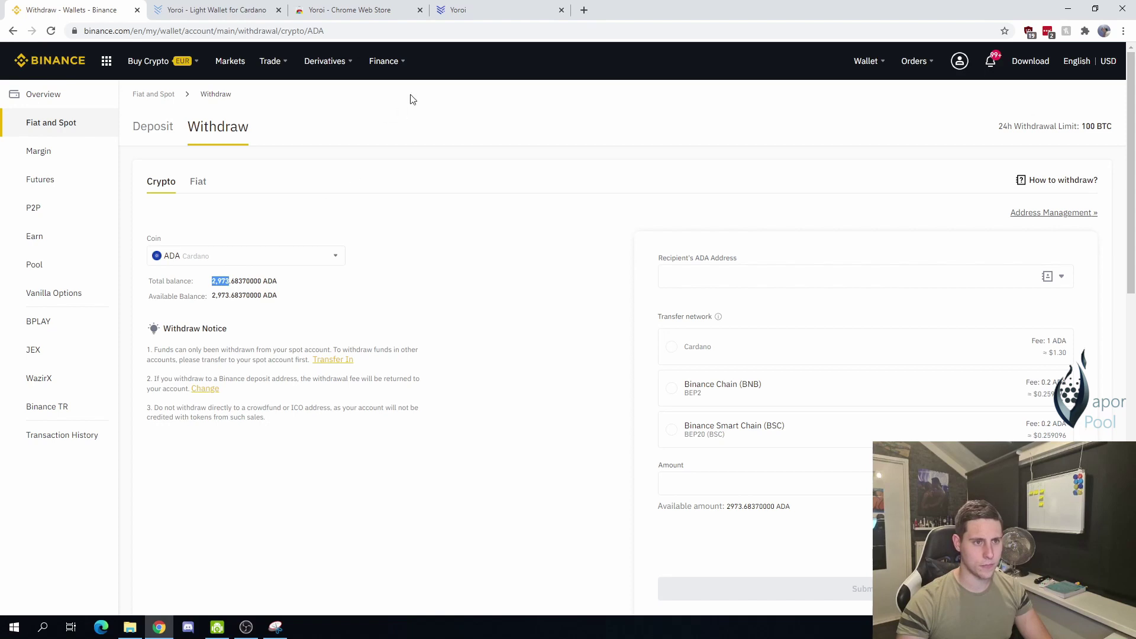
{"action": "left_click", "coordinate": [474, 10]}
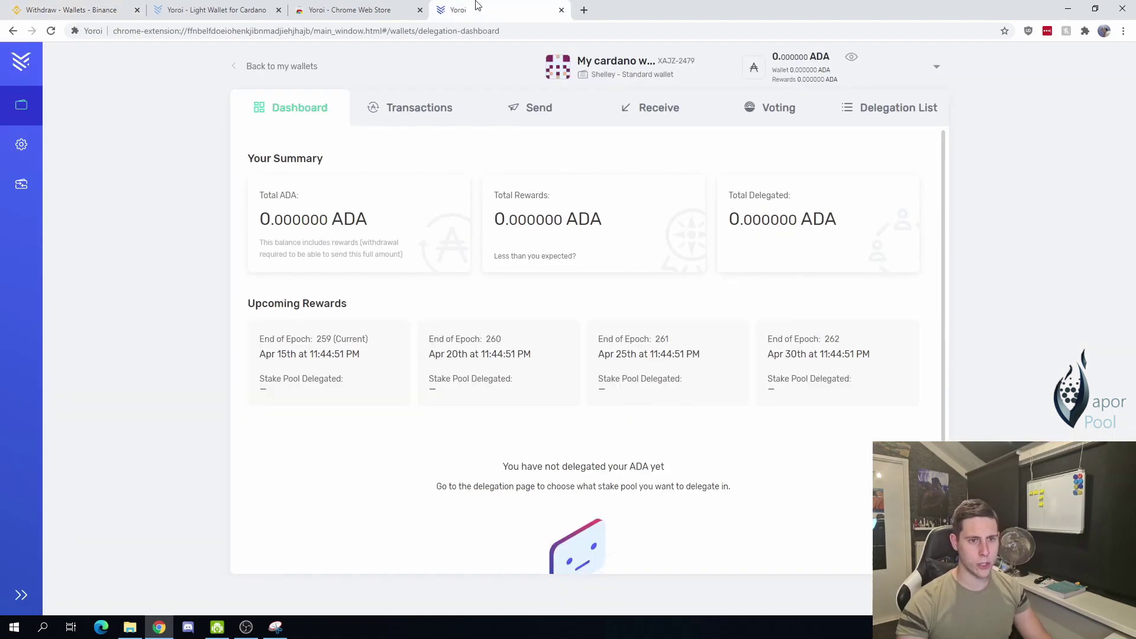
Step: Copy the Yoroi receiving address and focus the address field on Binance's ADA withdrawal
{"action": "left_click", "coordinate": [626, 113]}
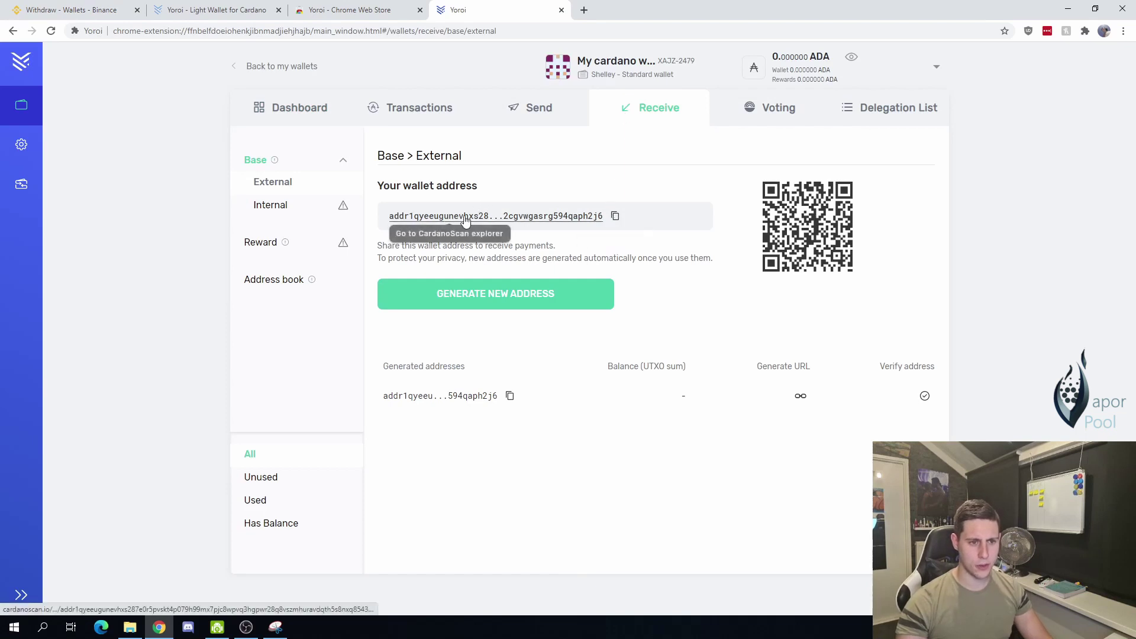
{"action": "left_click", "coordinate": [616, 216]}
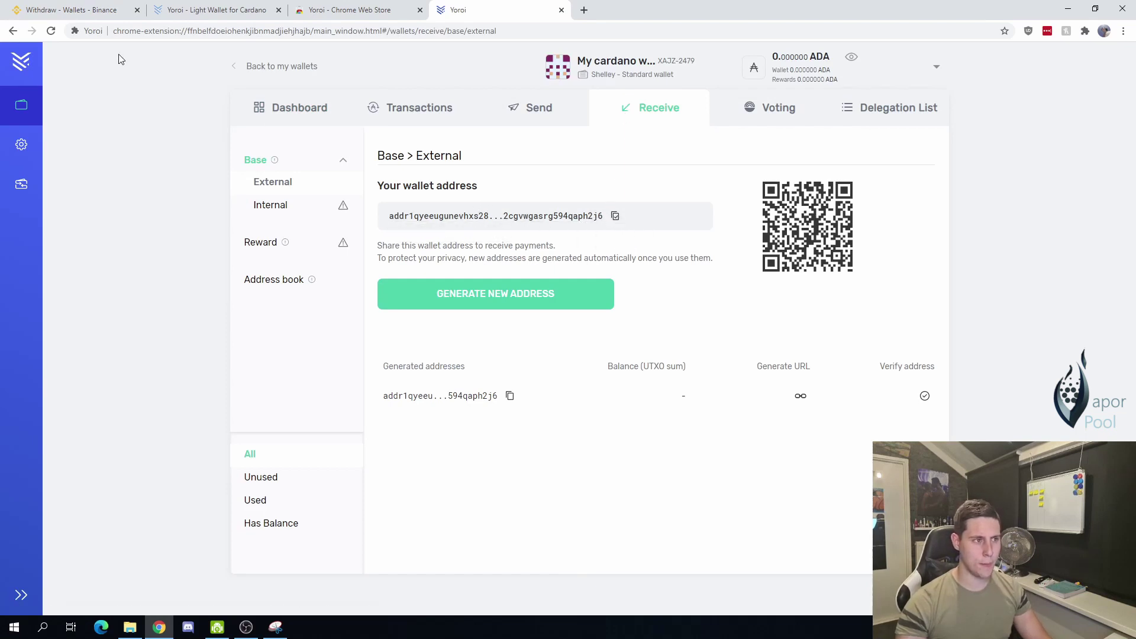
{"action": "left_click", "coordinate": [87, 12]}
{"action": "left_click", "coordinate": [748, 281]}
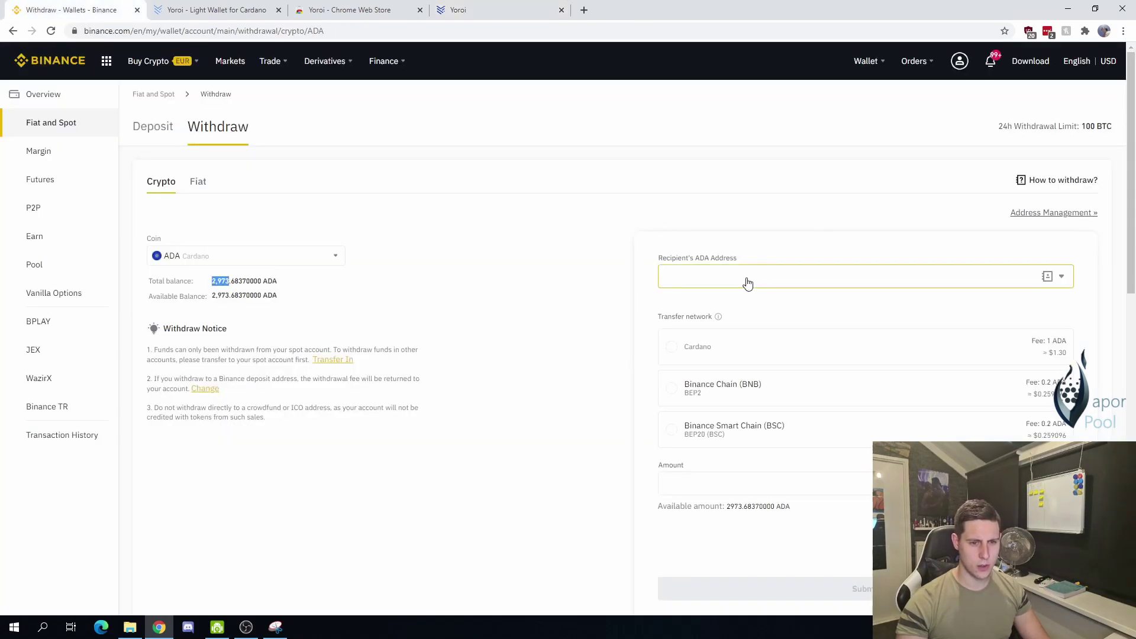
Step: Fill the Binance ADA withdrawal with the Yoroi address, Cardano network and maximum 2973.683700 amount
{"action": "key", "text": "ctrl+v"}
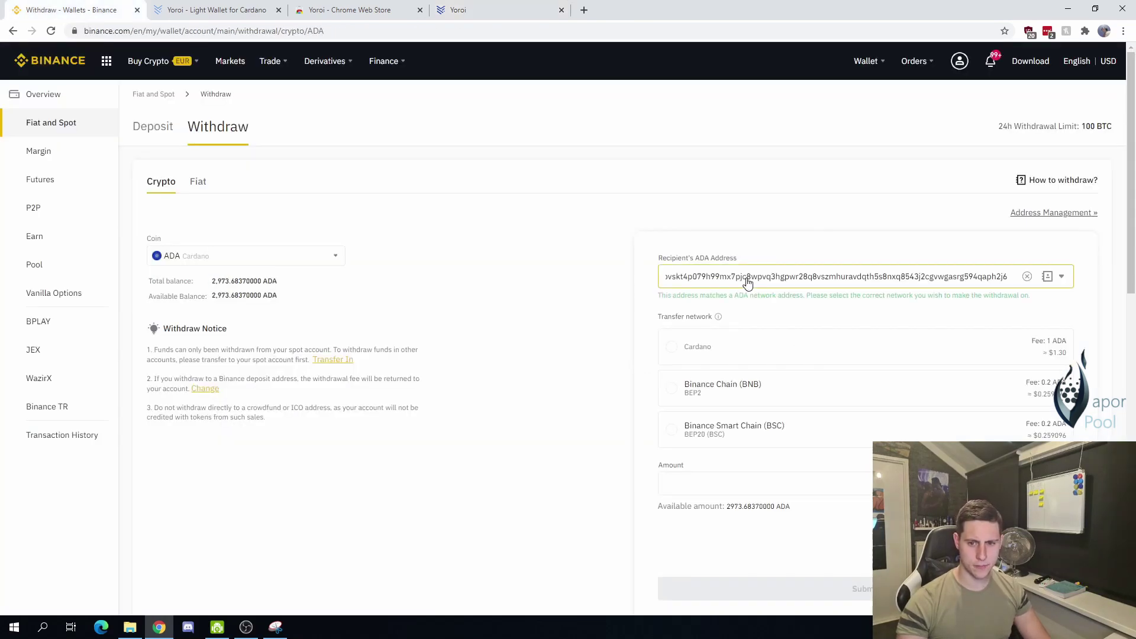
{"action": "left_click", "coordinate": [703, 355]}
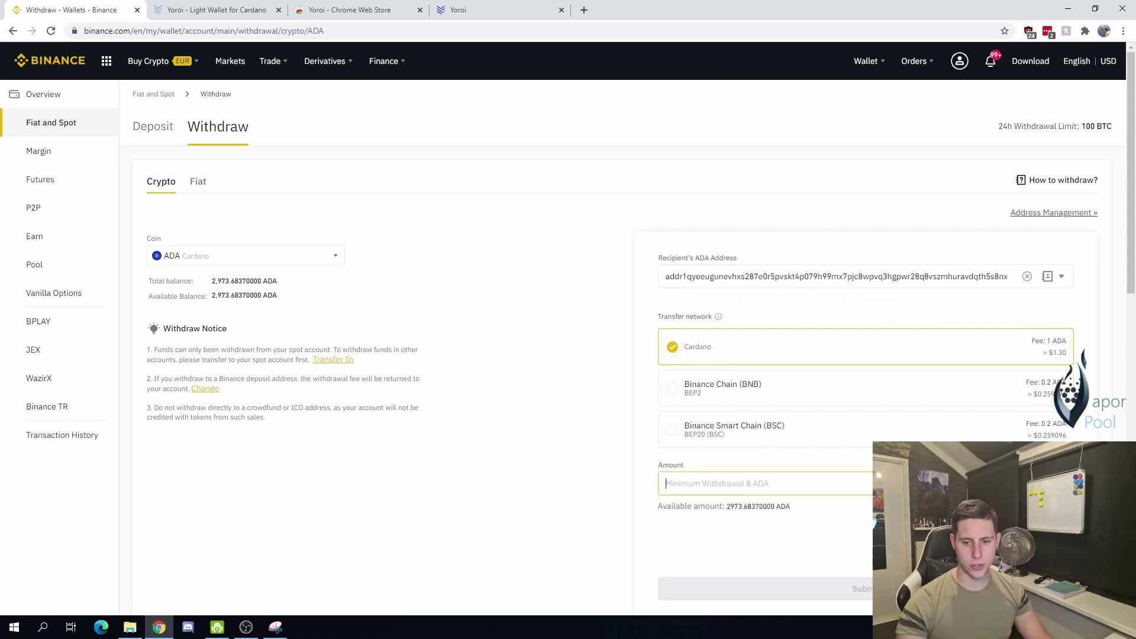
{"action": "key", "text": "ctrl+v"}
{"action": "scroll", "coordinate": [591, 355], "scroll_direction": "down", "scroll_amount": 2}
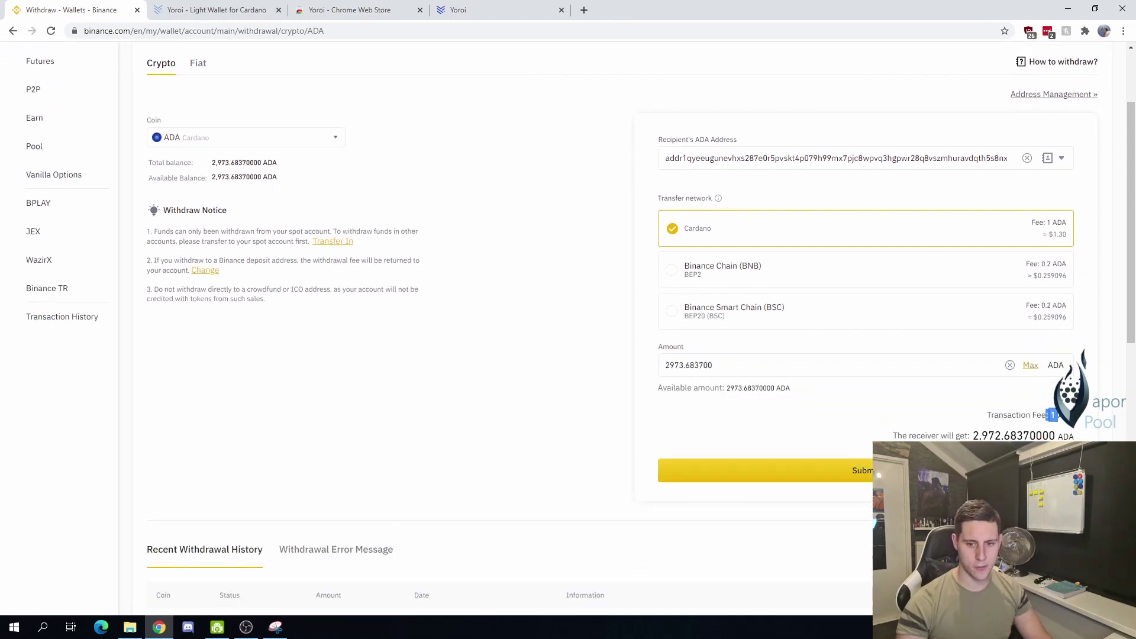
{"action": "left_click_drag", "start_coordinate": [896, 437], "coordinate": [998, 438]}
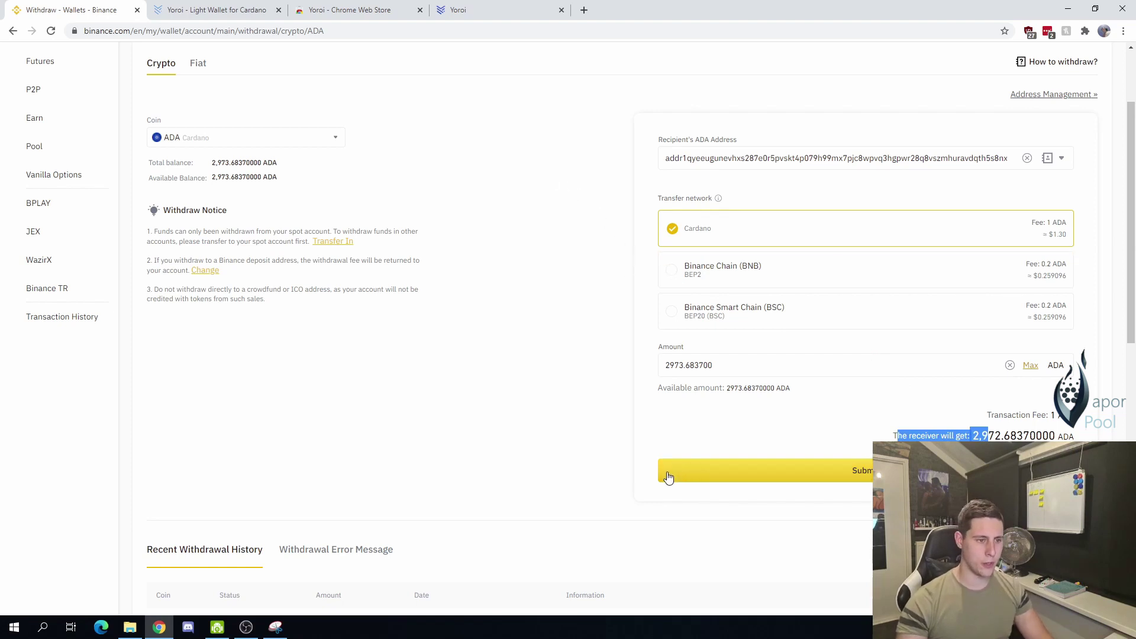
Step: Submit the 2973.6837 ADA withdrawal, verifying it with the e-mail and phone codes
{"action": "left_click", "coordinate": [699, 476]}
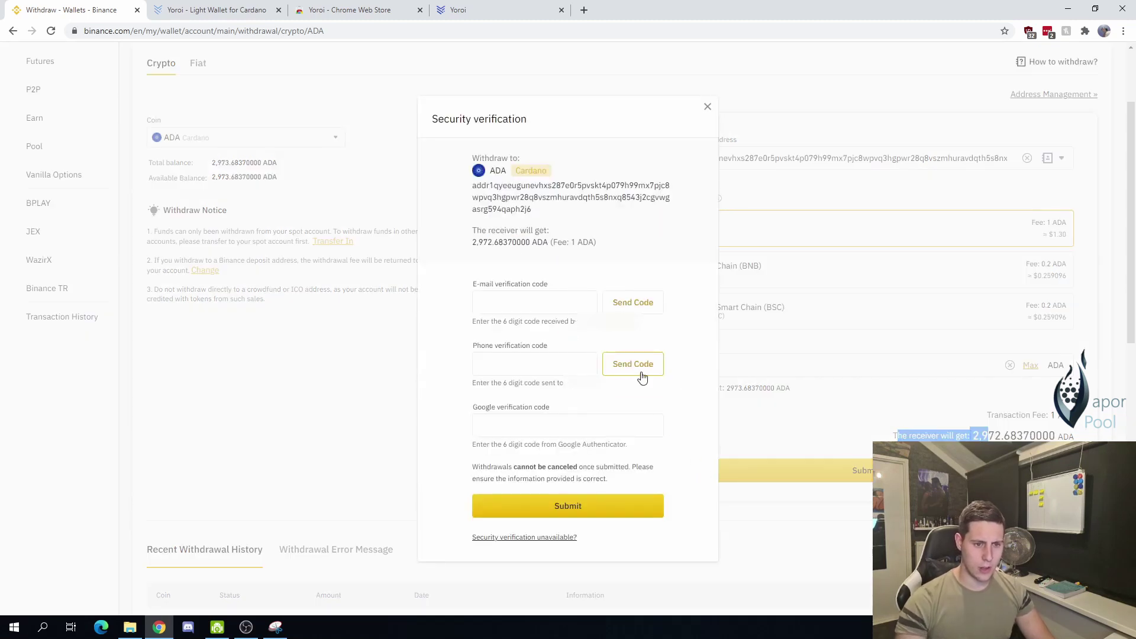
{"action": "left_click", "coordinate": [631, 302]}
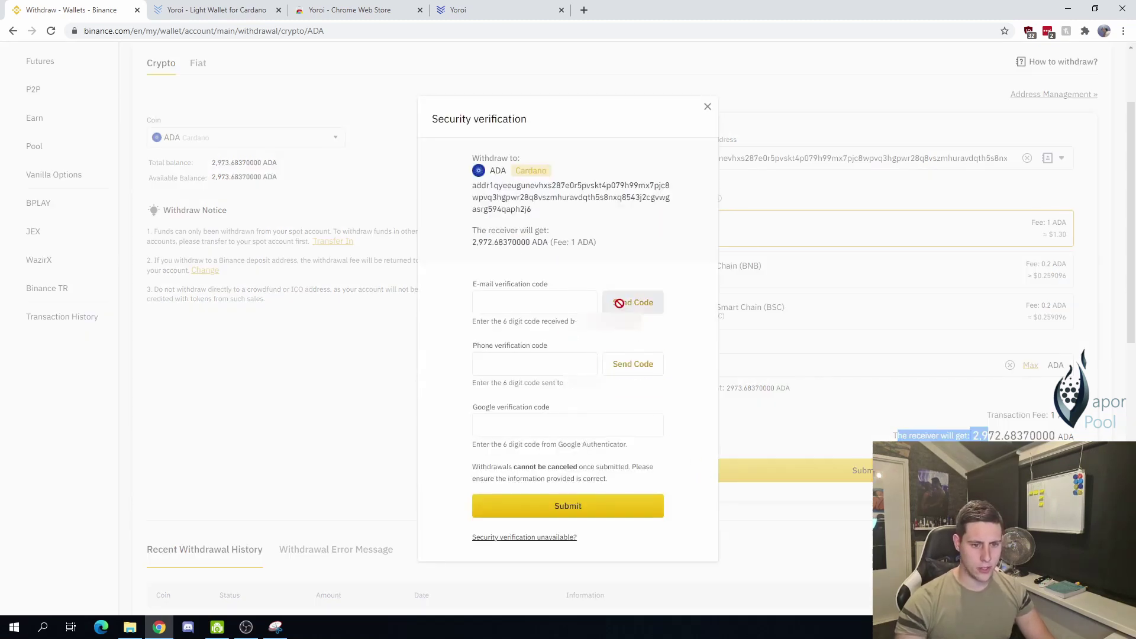
{"action": "left_click", "coordinate": [638, 365]}
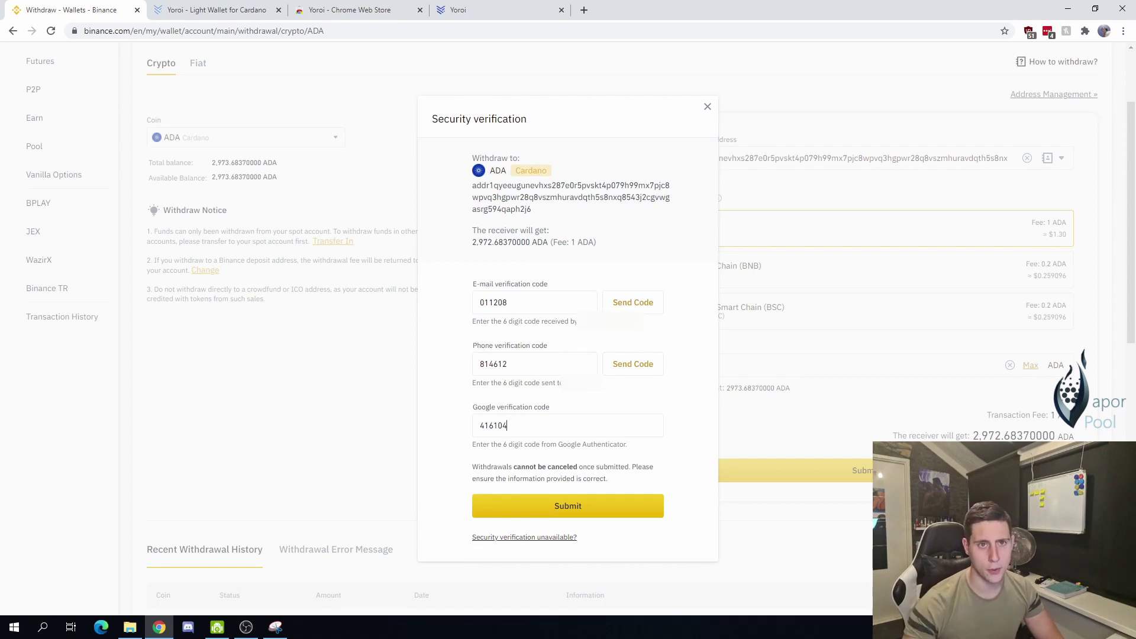
{"action": "left_click", "coordinate": [513, 519]}
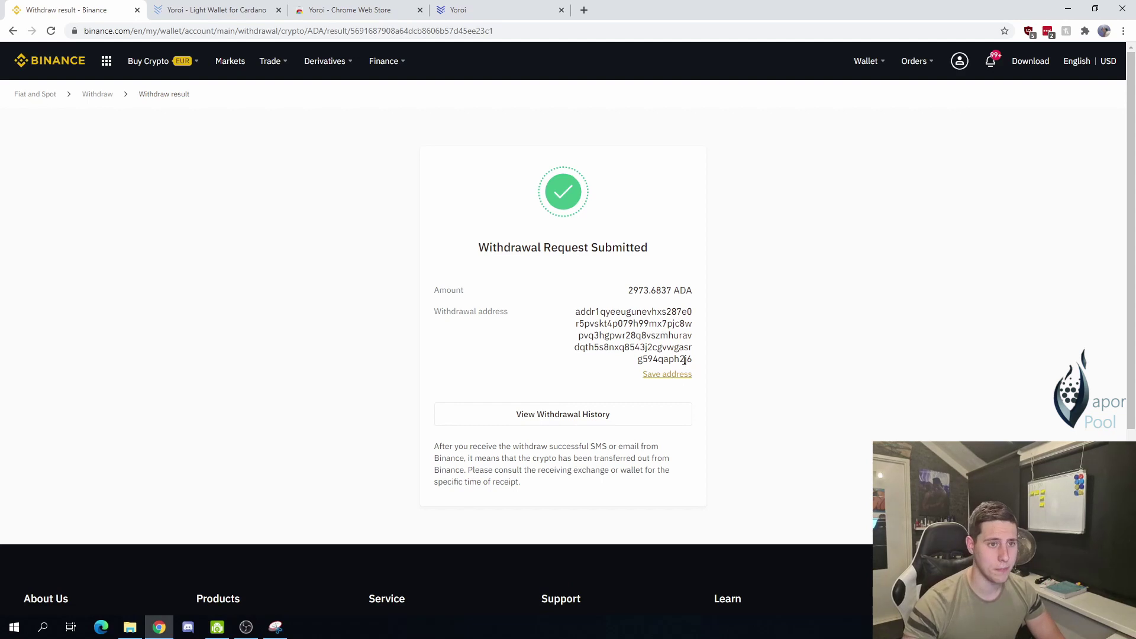
Step: Switch to Yoroi and check the dashboard's received balance of 2,972.683700 ADA
{"action": "mouse_move", "coordinate": [264, 56]}
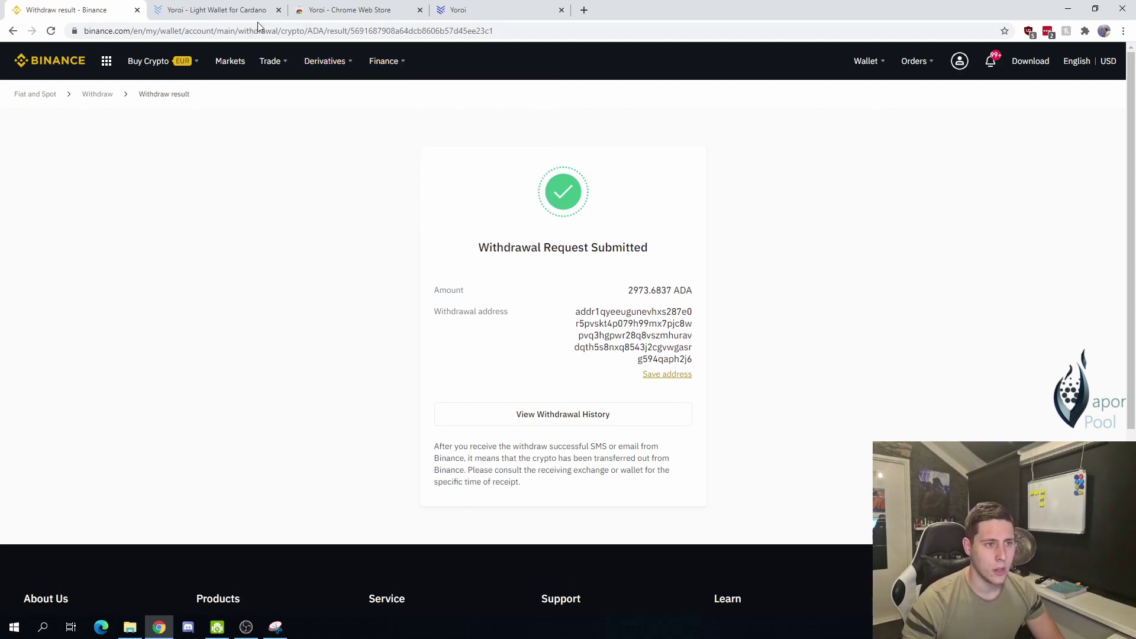
{"action": "left_click", "coordinate": [474, 17]}
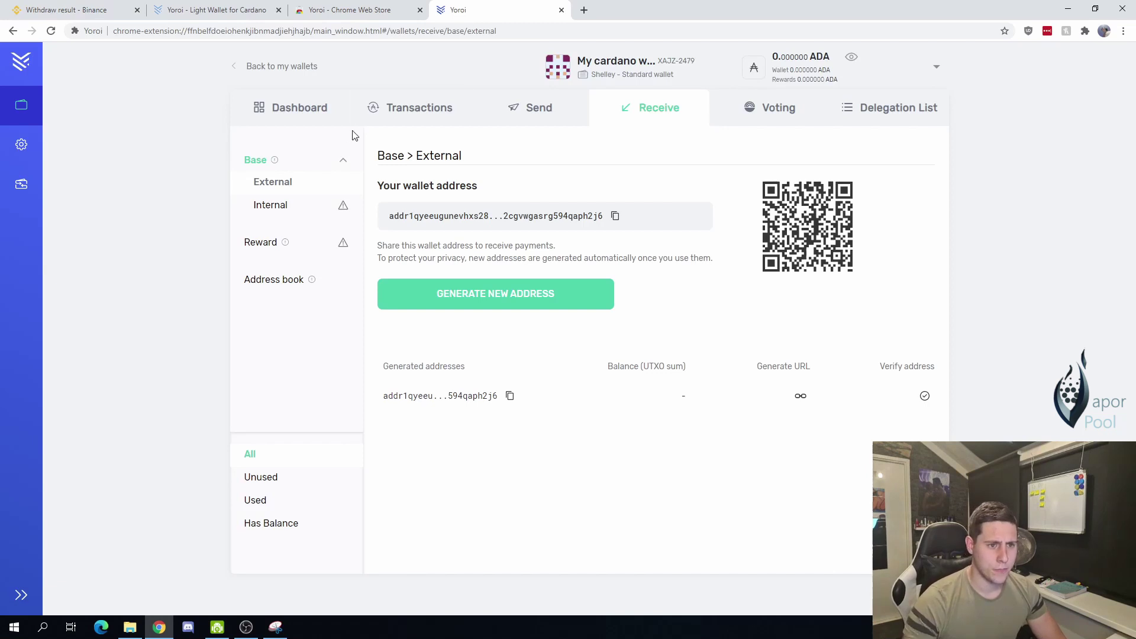
{"action": "left_click", "coordinate": [294, 99]}
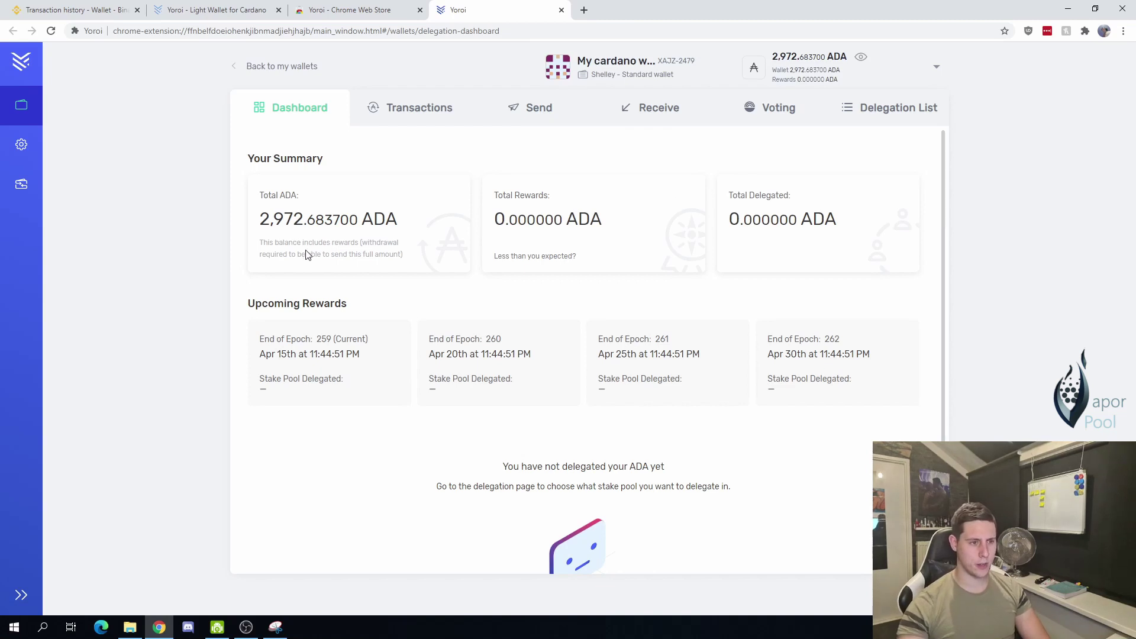
{"action": "left_click_drag", "start_coordinate": [260, 220], "coordinate": [304, 220]}
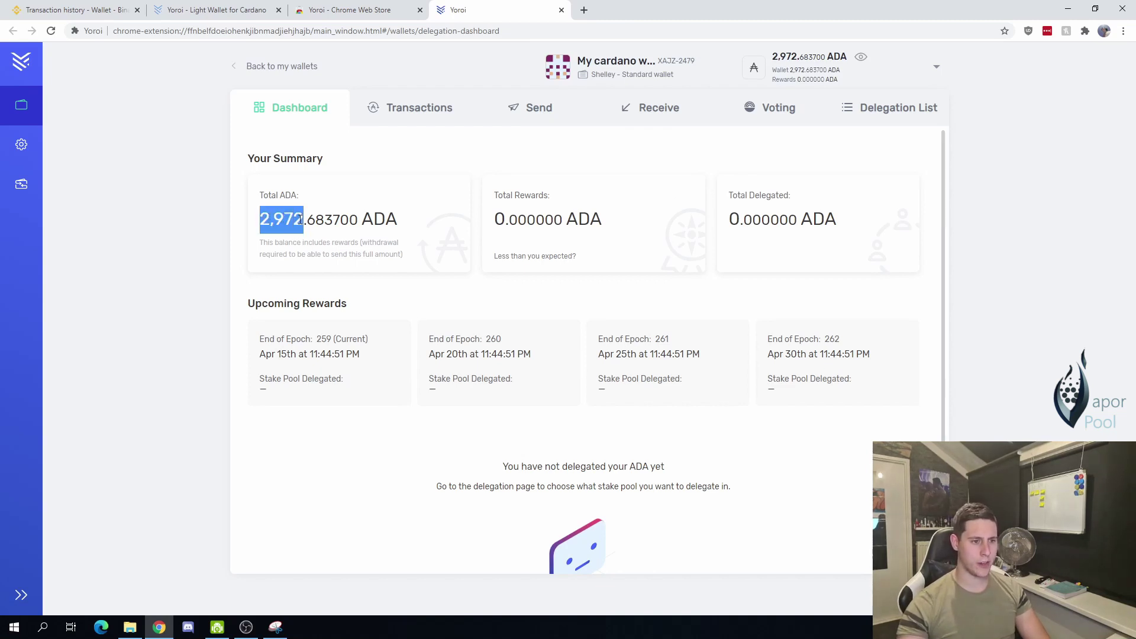
{"action": "left_click", "coordinate": [271, 226]}
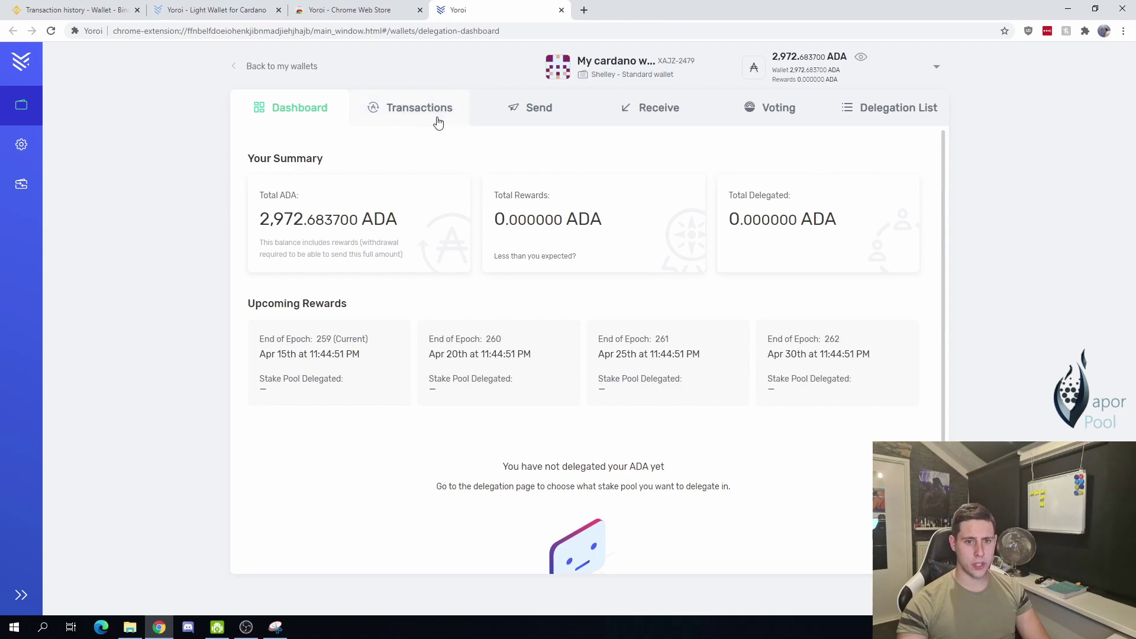
Step: Search the stake pool list for VAPOR and start delegating 2,970.509443 ADA to VaporPool
{"action": "left_click", "coordinate": [888, 120]}
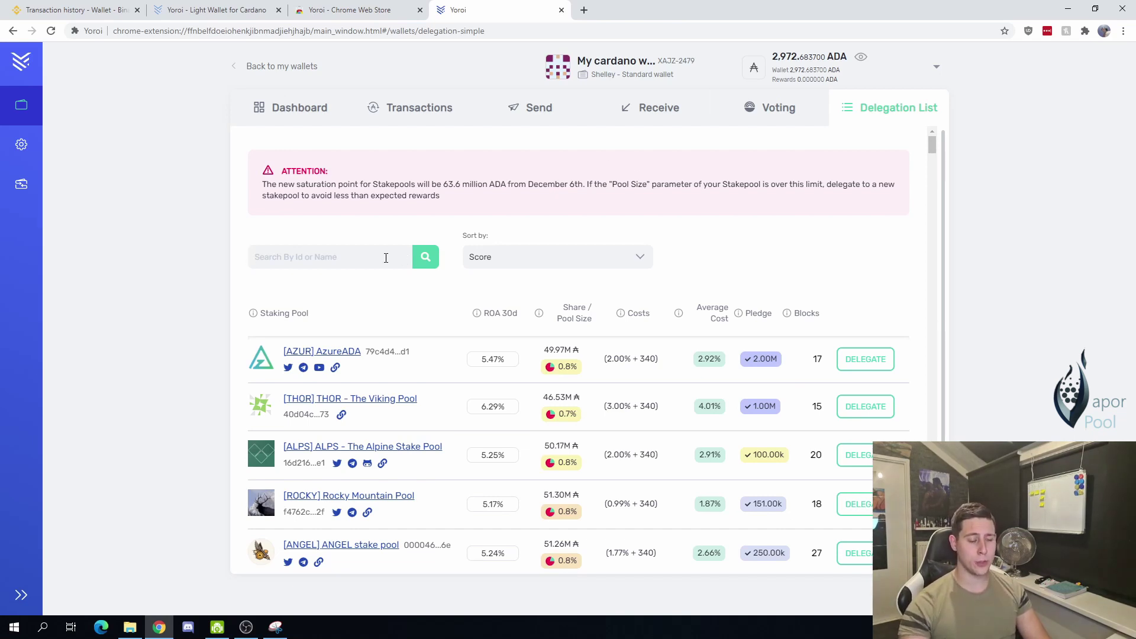
{"action": "left_click", "coordinate": [386, 258]}
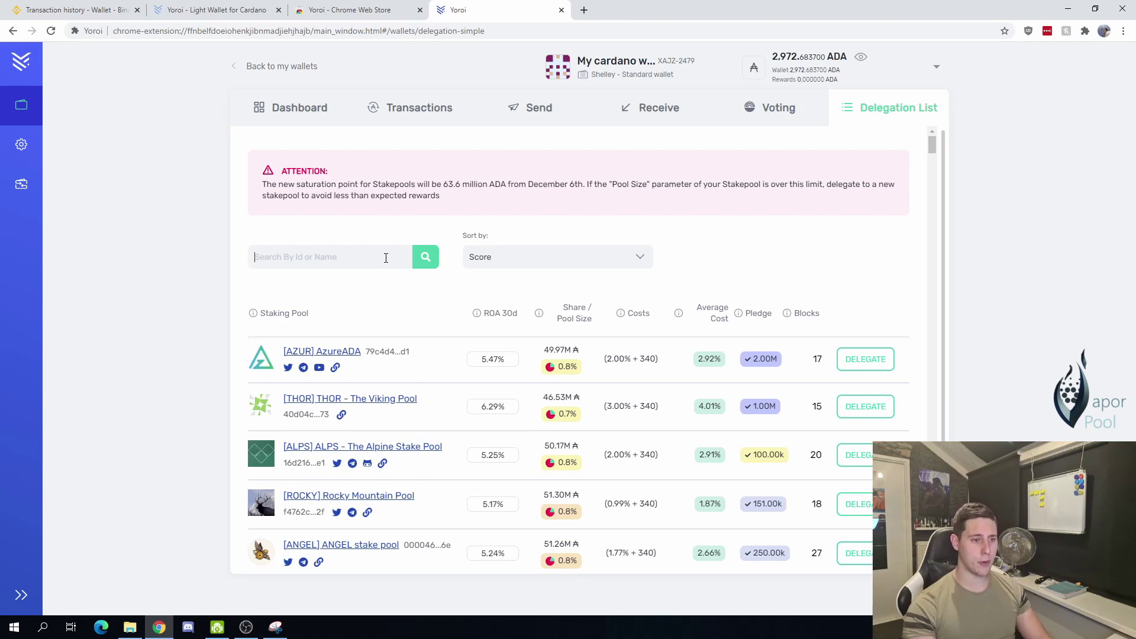
{"action": "type", "text": "VAP"}
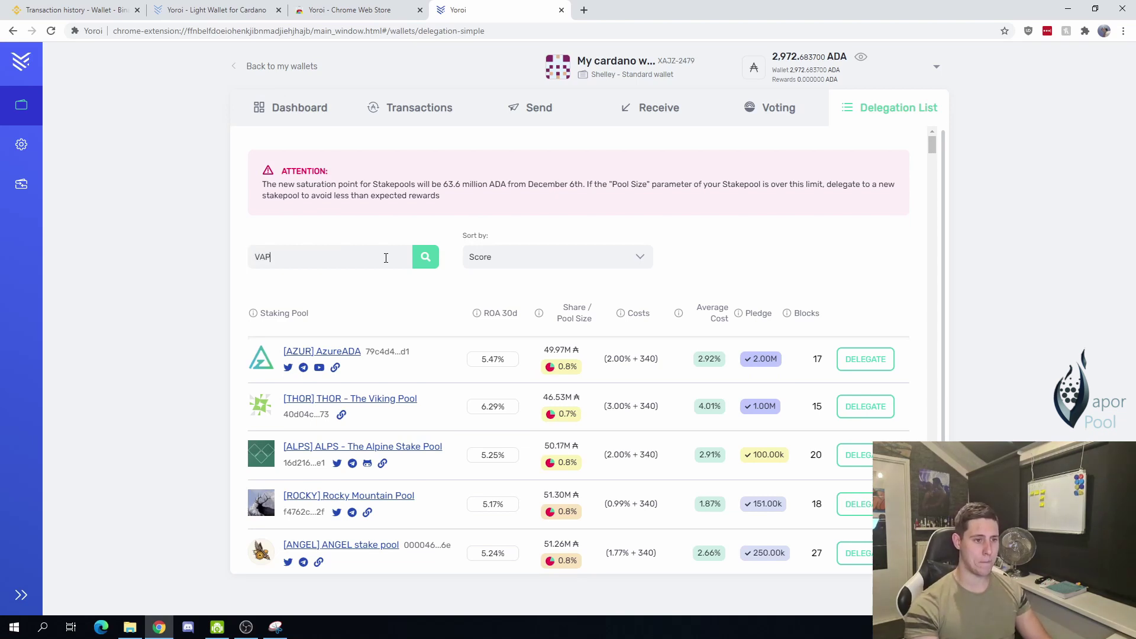
{"action": "type", "text": "OR"}
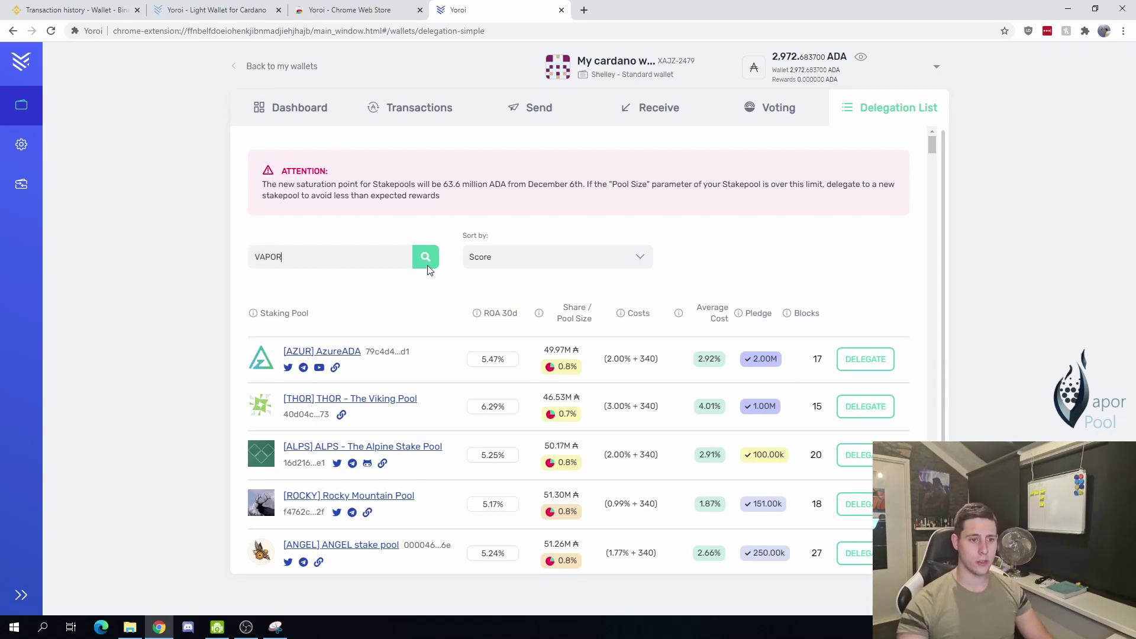
{"action": "left_click", "coordinate": [429, 267]}
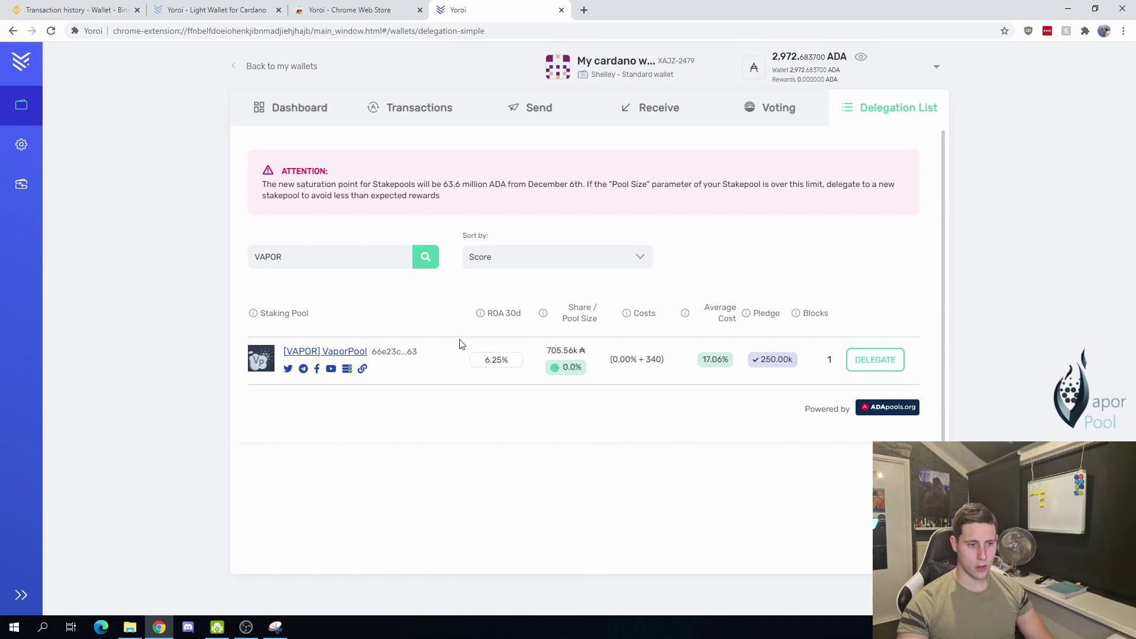
{"action": "left_click_drag", "start_coordinate": [506, 359], "coordinate": [484, 360]}
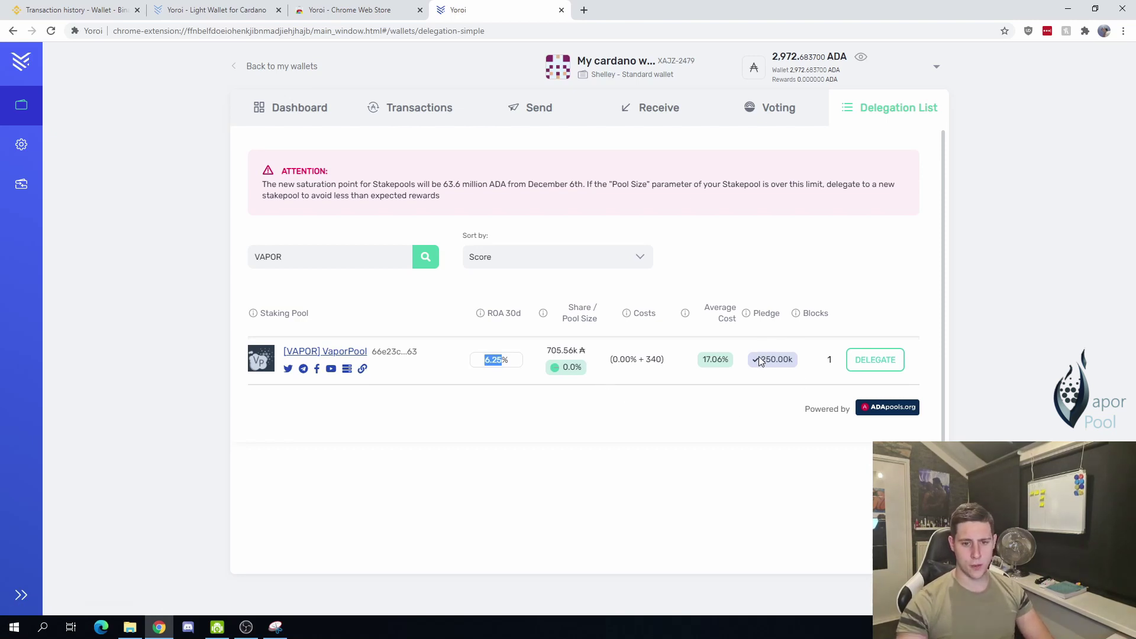
{"action": "left_click", "coordinate": [875, 360]}
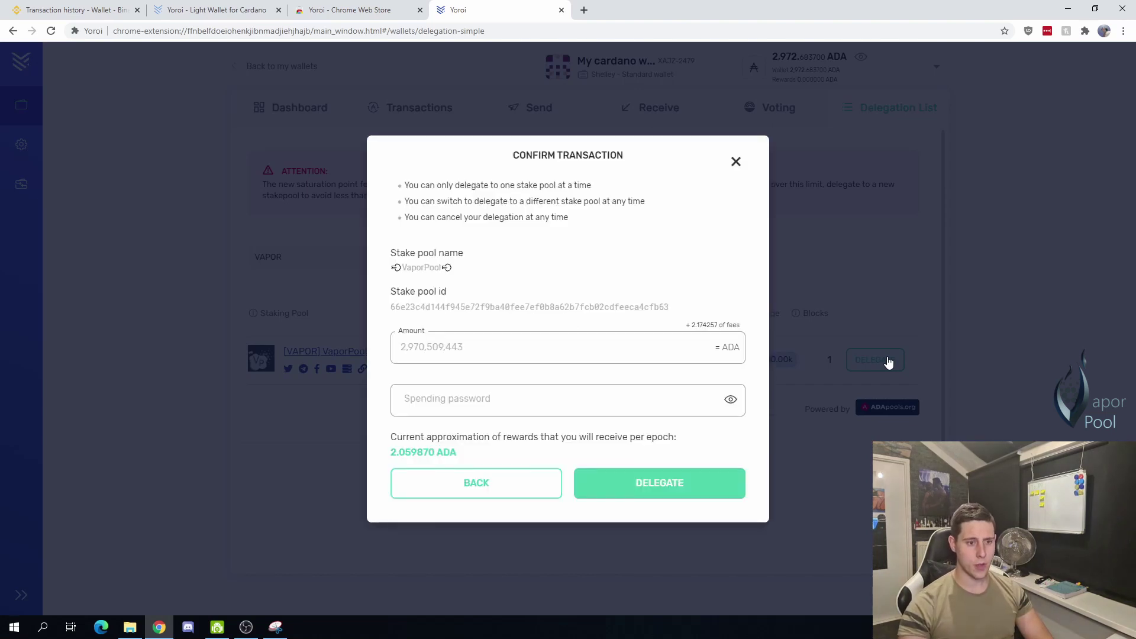
Step: Enter the spending password and confirm the 2,970.509443 ADA delegation to VaporPool
{"action": "left_click", "coordinate": [424, 398]}
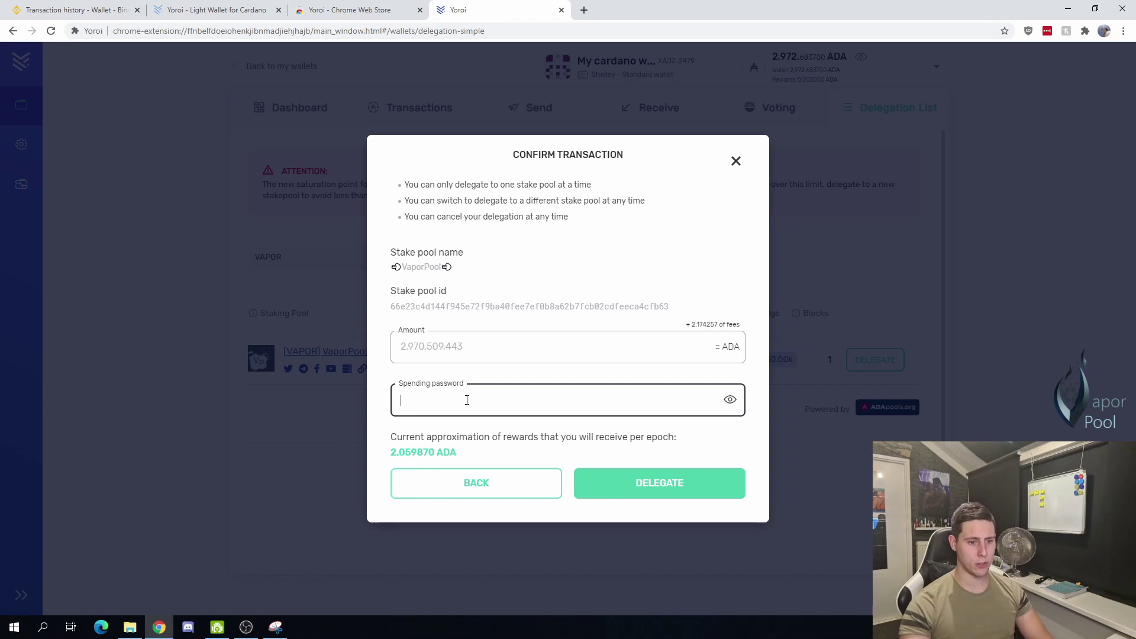
{"action": "type", "text": "•••••••••"}
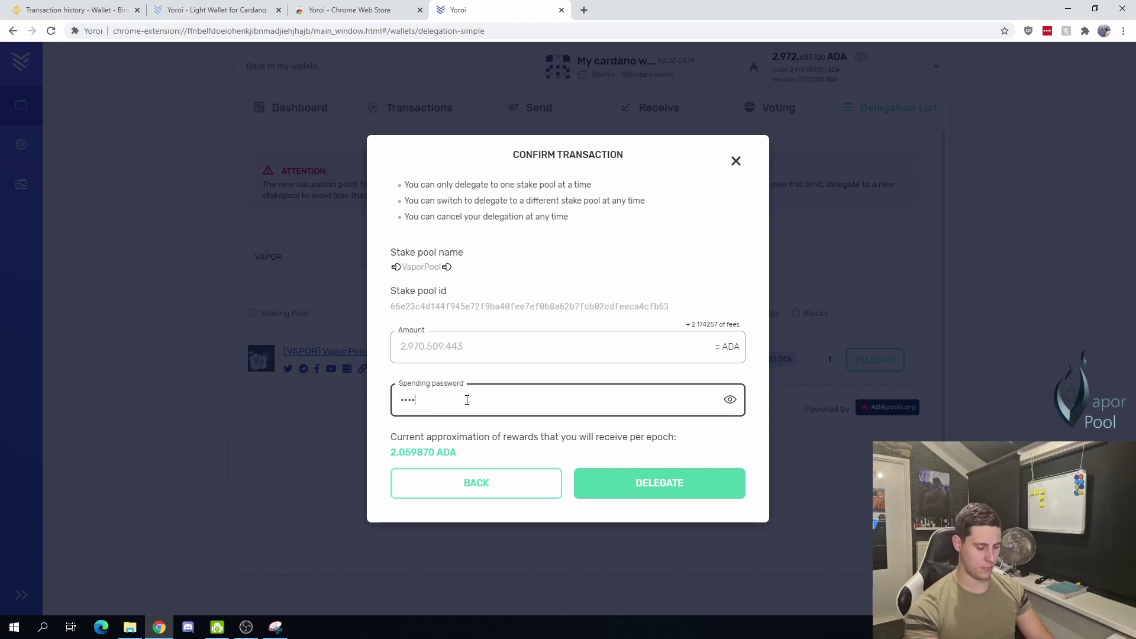
{"action": "type", "text": "••"}
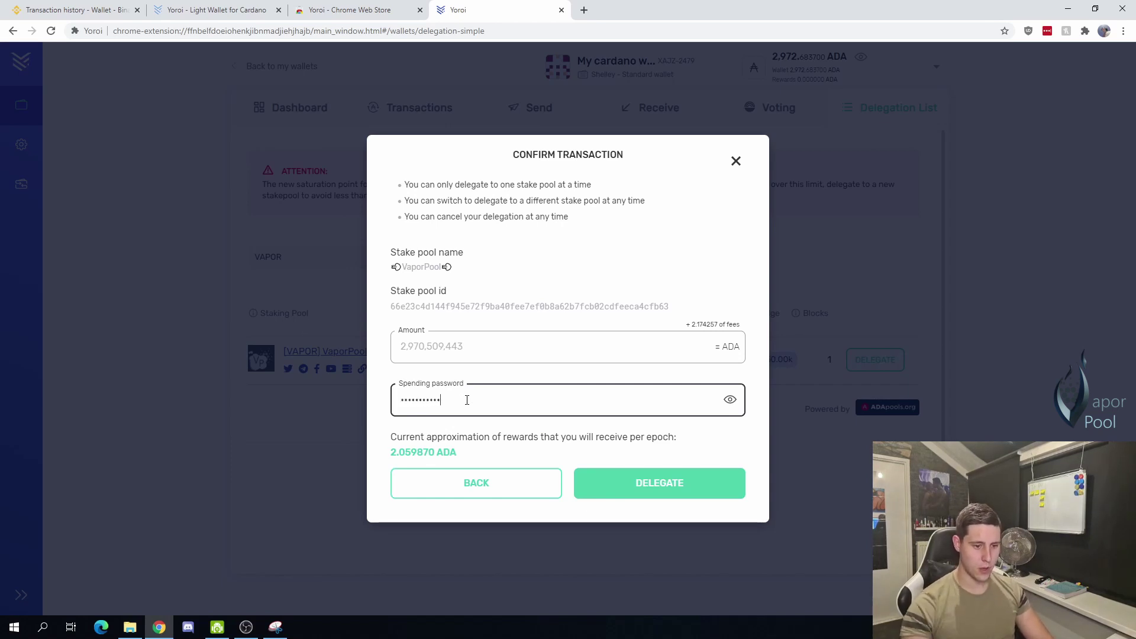
{"action": "left_click_drag", "start_coordinate": [402, 437], "coordinate": [676, 437]}
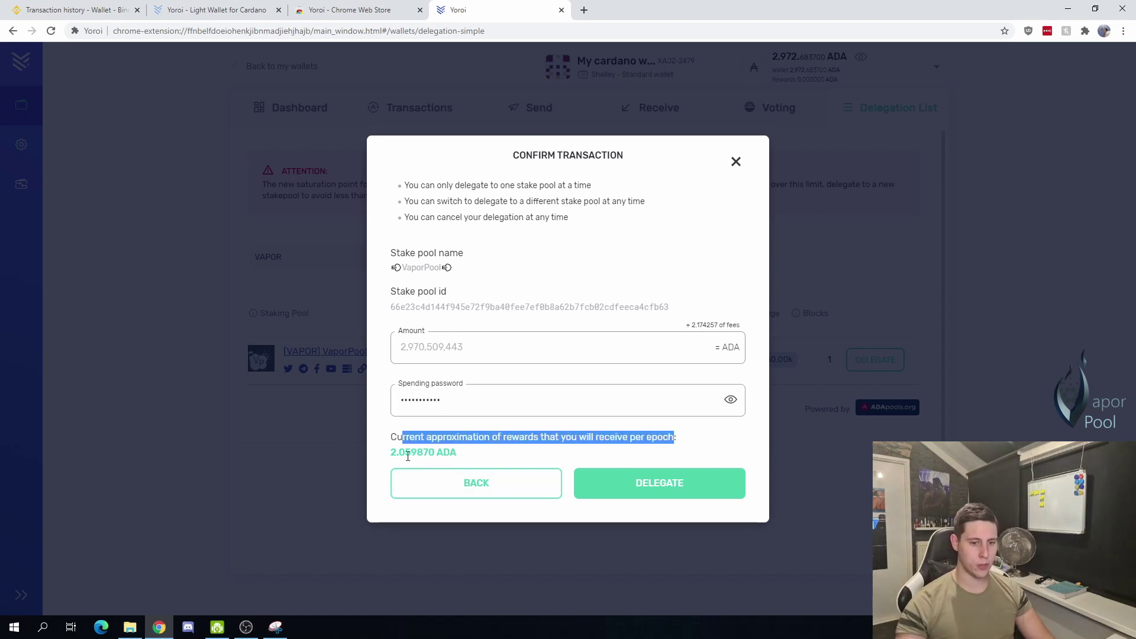
{"action": "left_click_drag", "start_coordinate": [397, 454], "coordinate": [398, 504]}
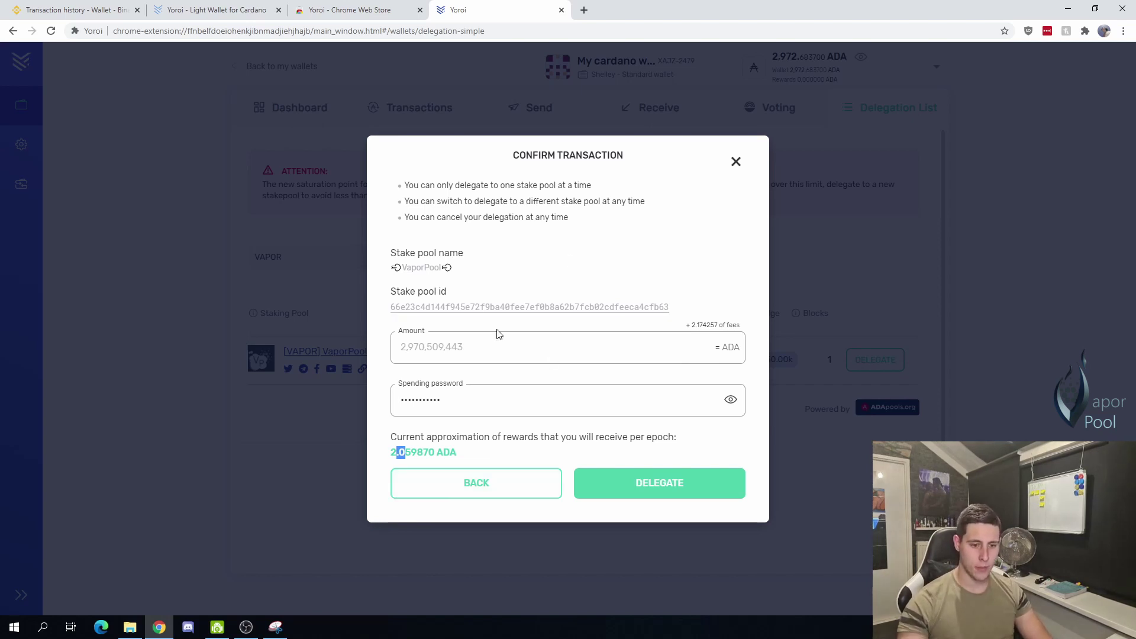
{"action": "left_click", "coordinate": [594, 437]}
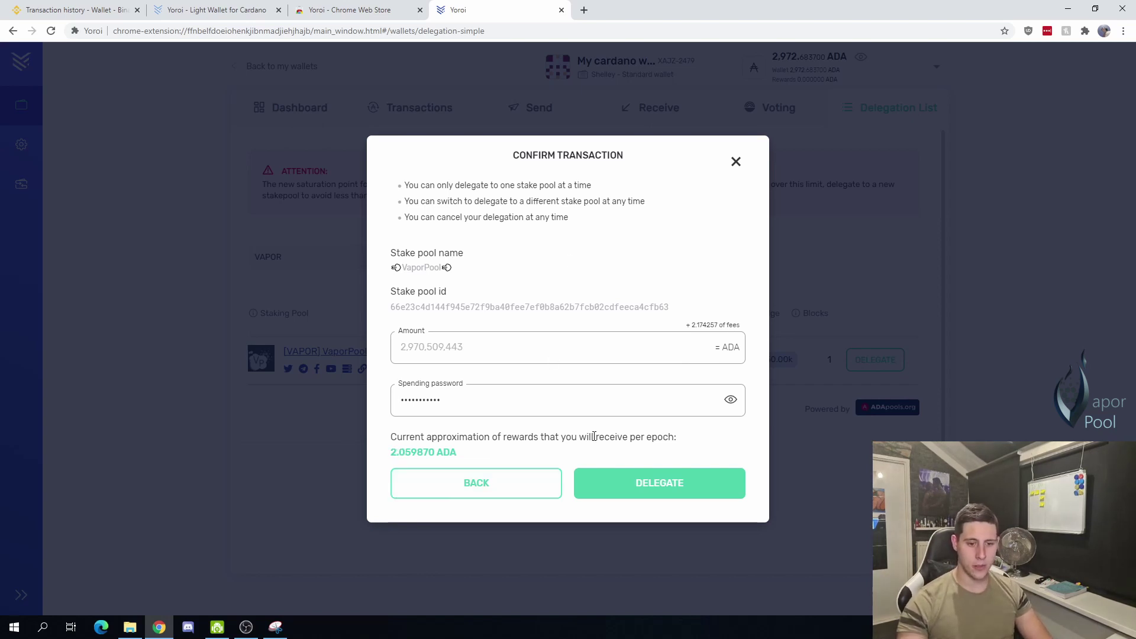
{"action": "left_click", "coordinate": [605, 489]}
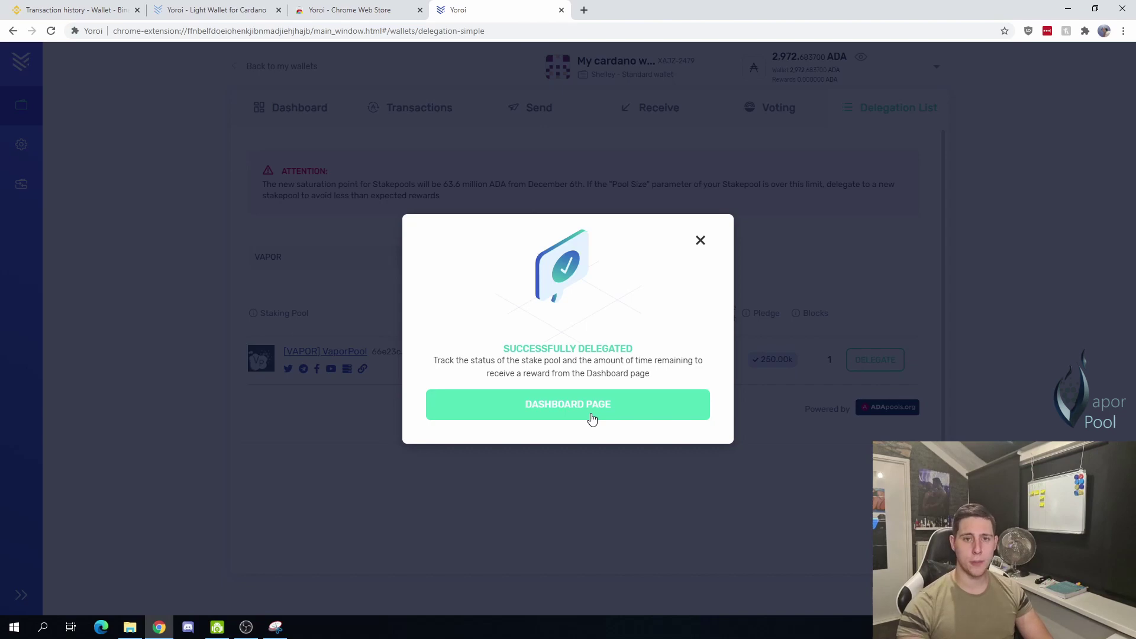
Step: Go to the dashboard and reload it to show VaporPool delegation with rewards for epochs 262–265
{"action": "left_click", "coordinate": [591, 418]}
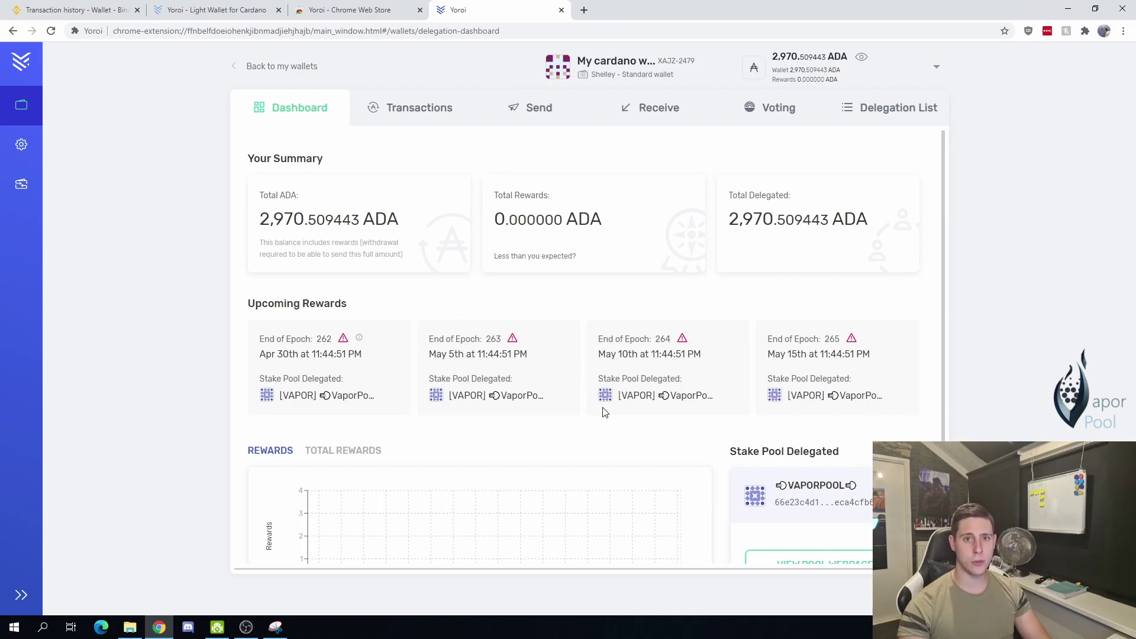
{"action": "scroll", "coordinate": [604, 411], "scroll_direction": "down", "scroll_amount": 2}
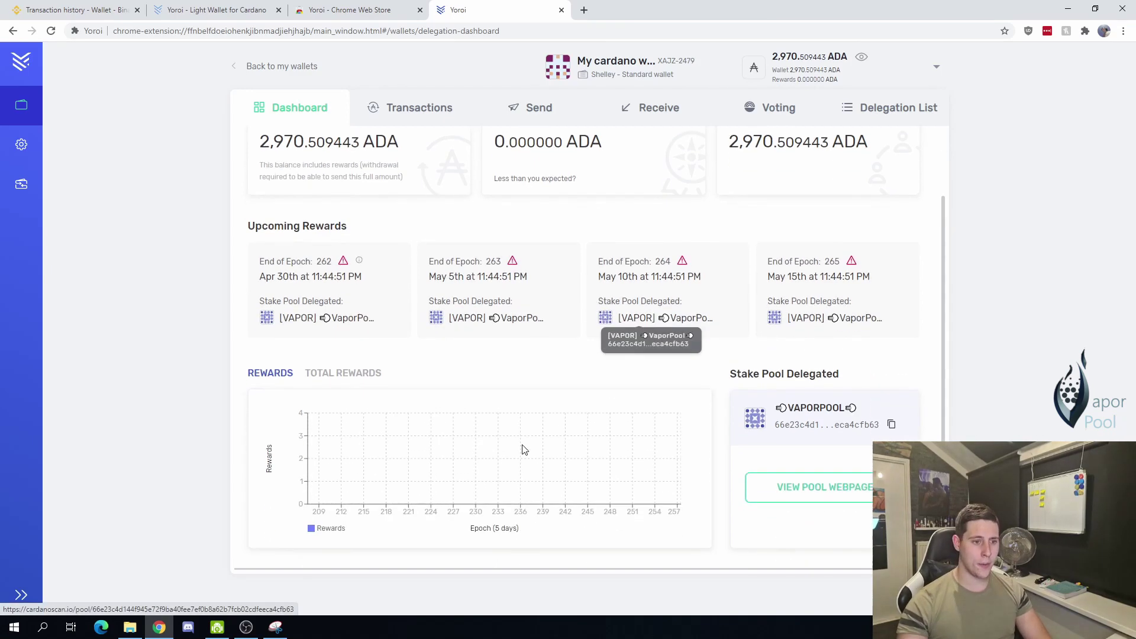
{"action": "mouse_move", "coordinate": [344, 265]}
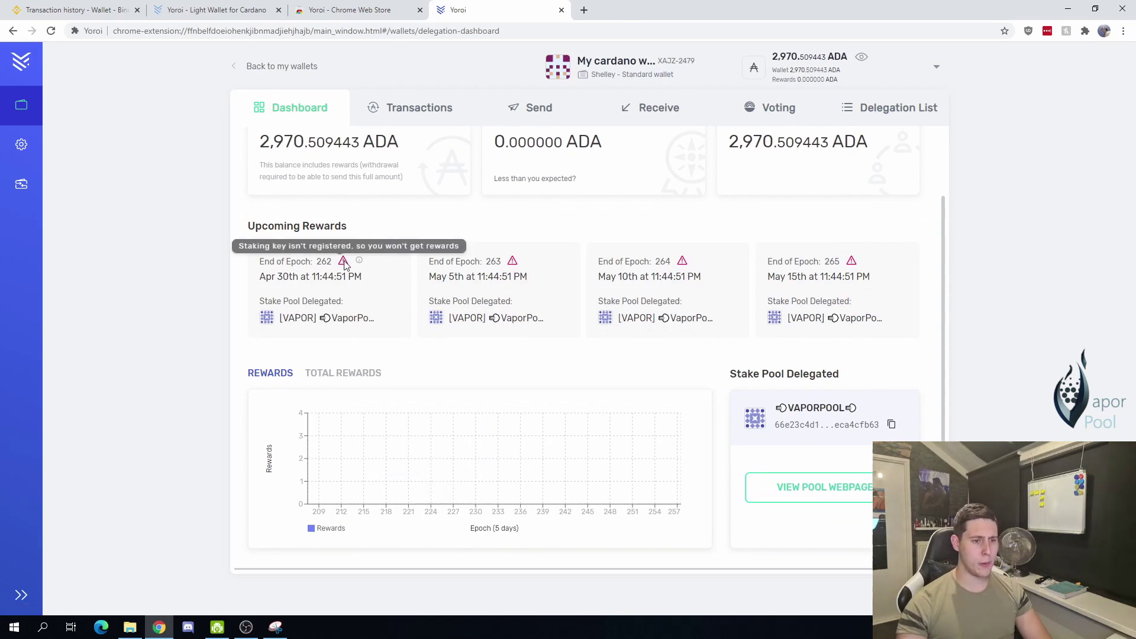
{"action": "left_click", "coordinate": [51, 36]}
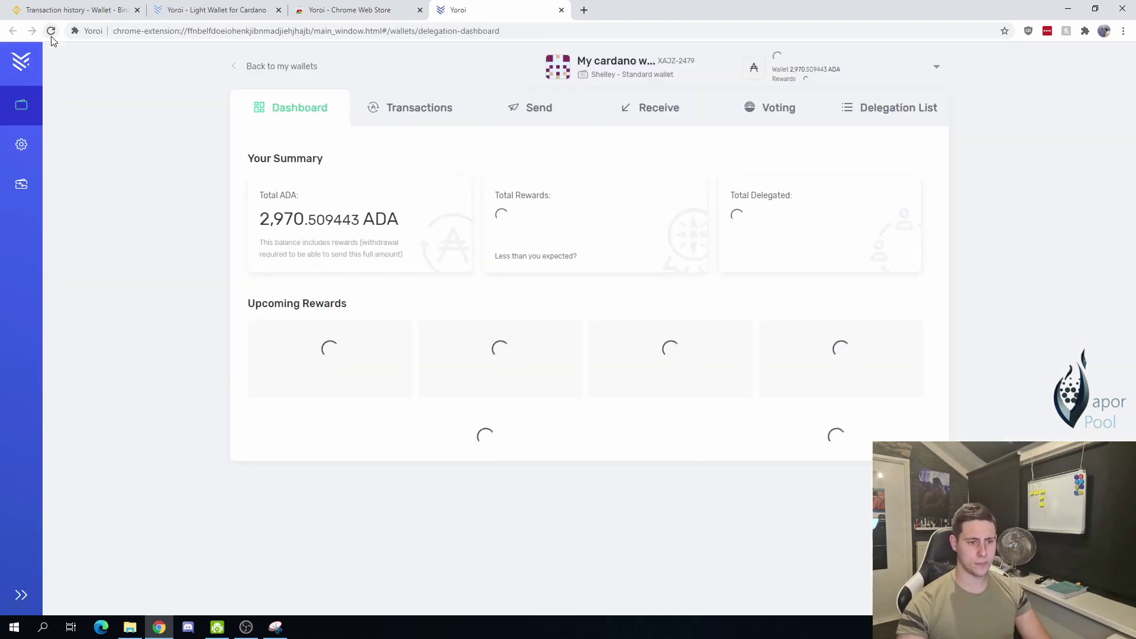
{"action": "scroll", "coordinate": [381, 227], "scroll_direction": "down", "scroll_amount": 1}
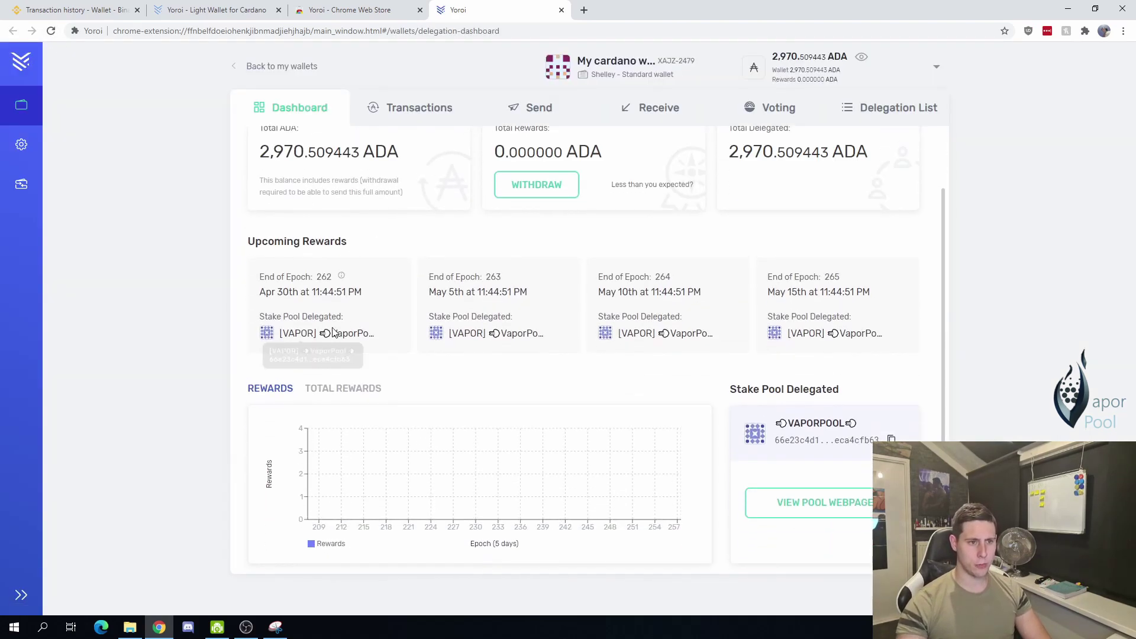
{"action": "scroll", "coordinate": [365, 446], "scroll_direction": "up", "scroll_amount": 1}
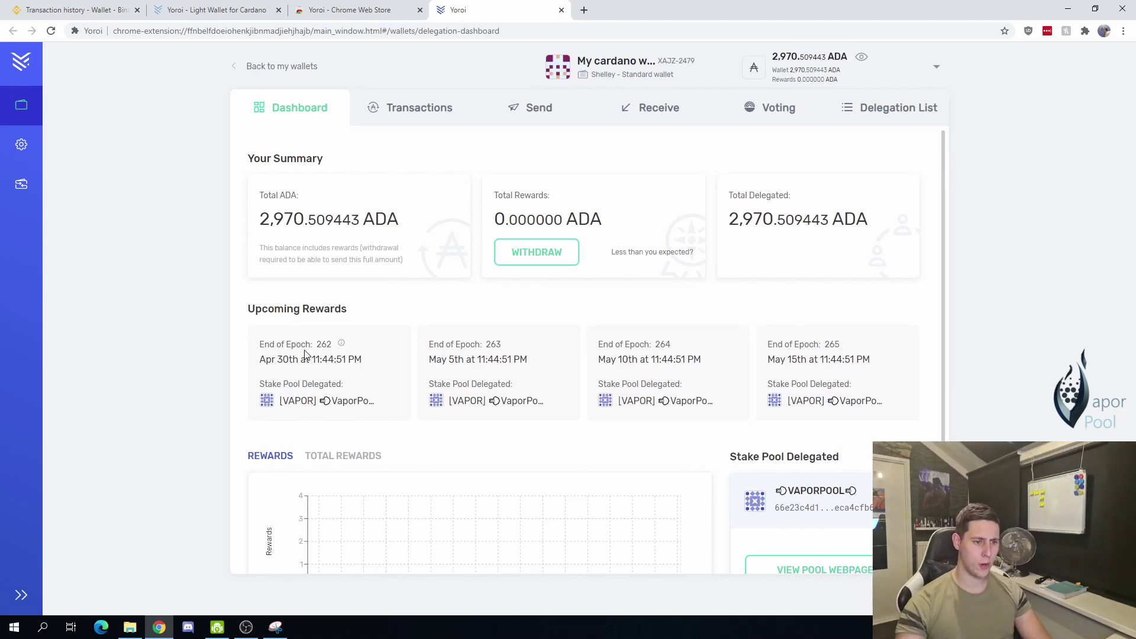
{"action": "left_click_drag", "start_coordinate": [316, 344], "coordinate": [331, 344]}
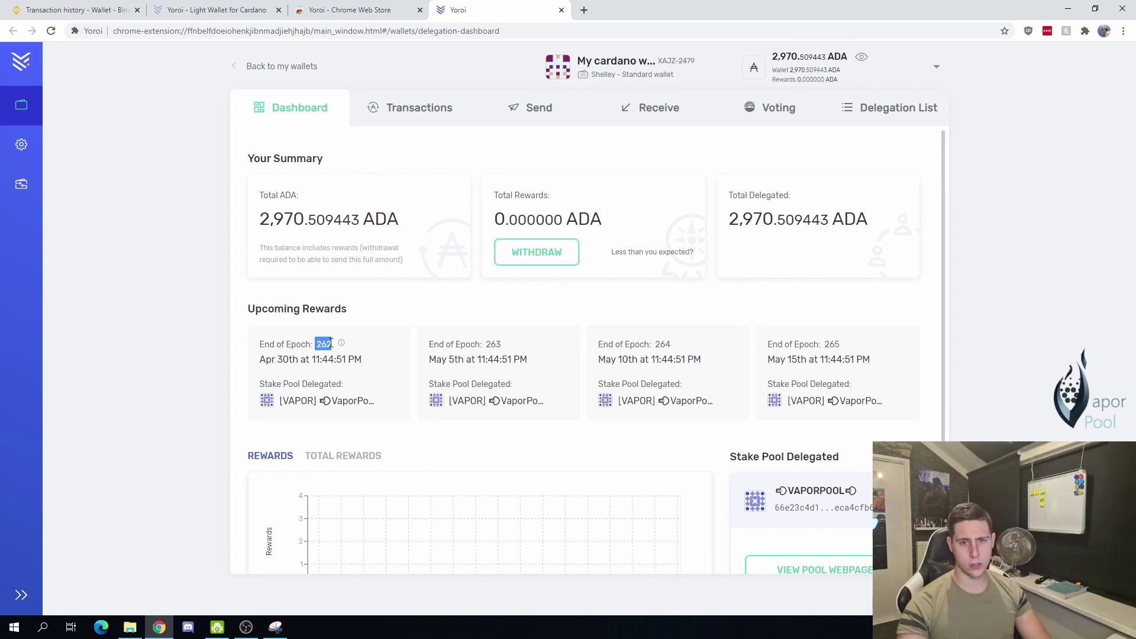